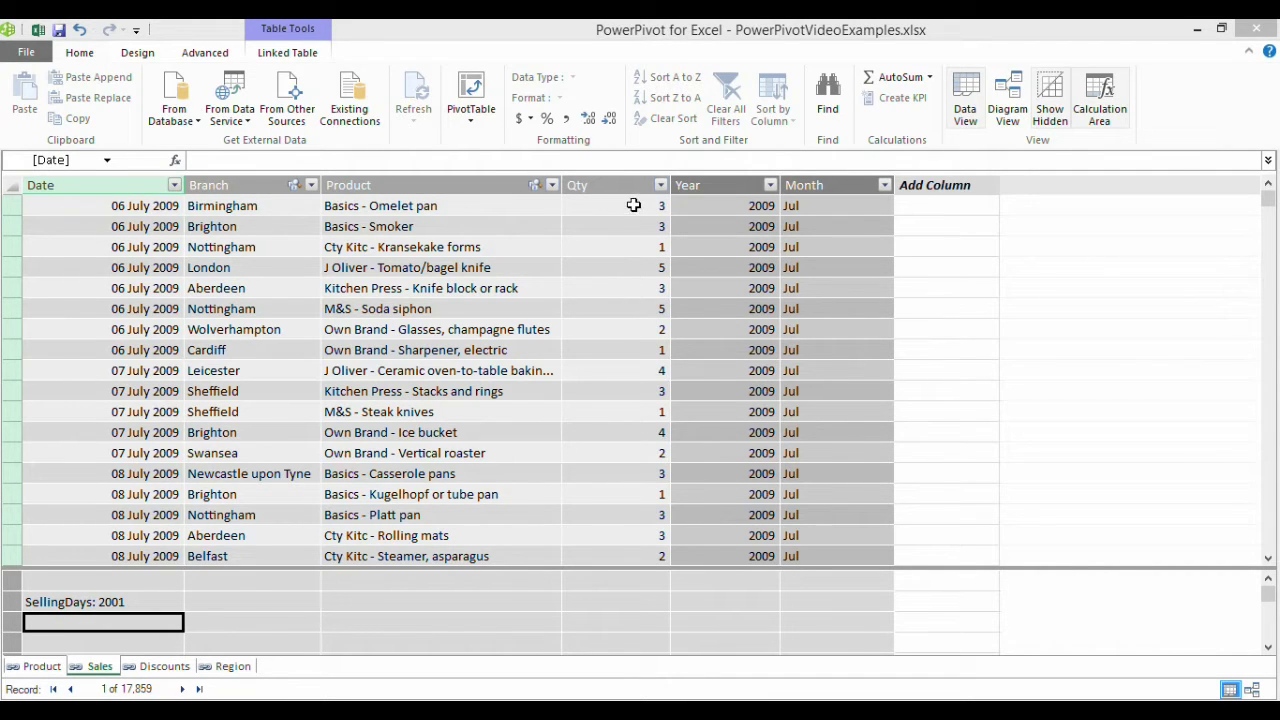
Check the Product table's Profit column, then return to the Sales table
click(42, 667)
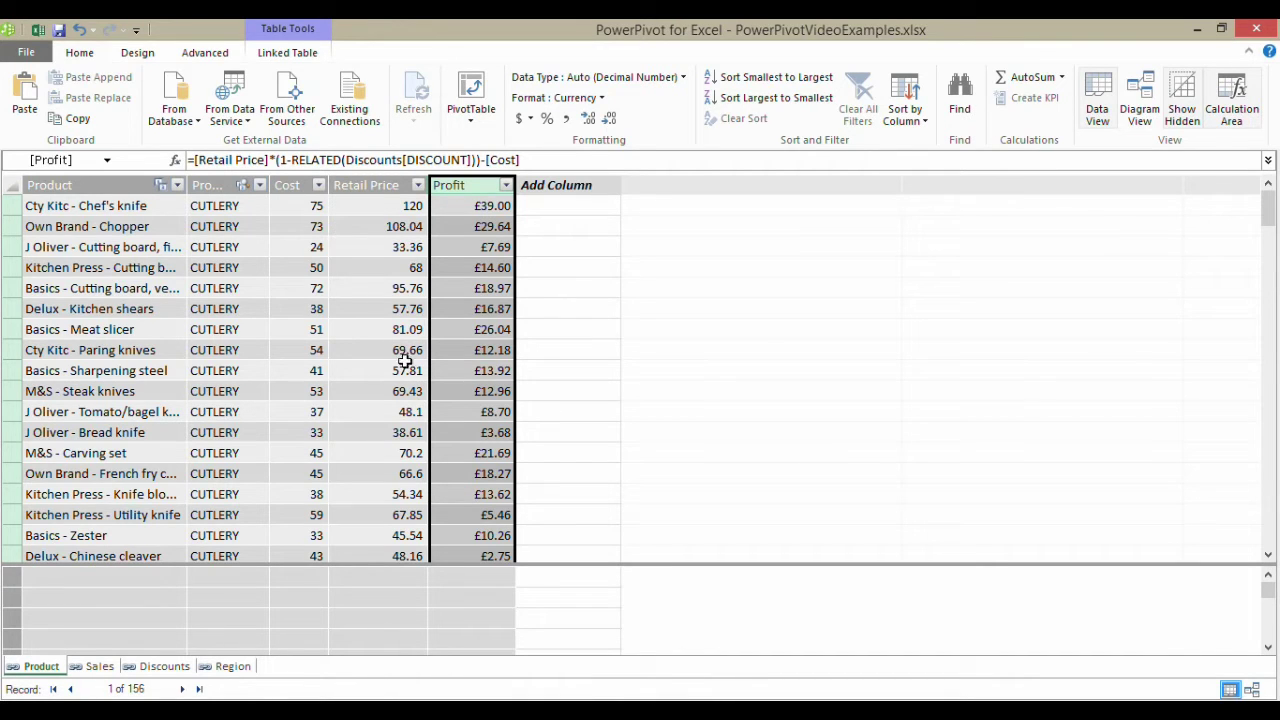
click(166, 667)
click(110, 668)
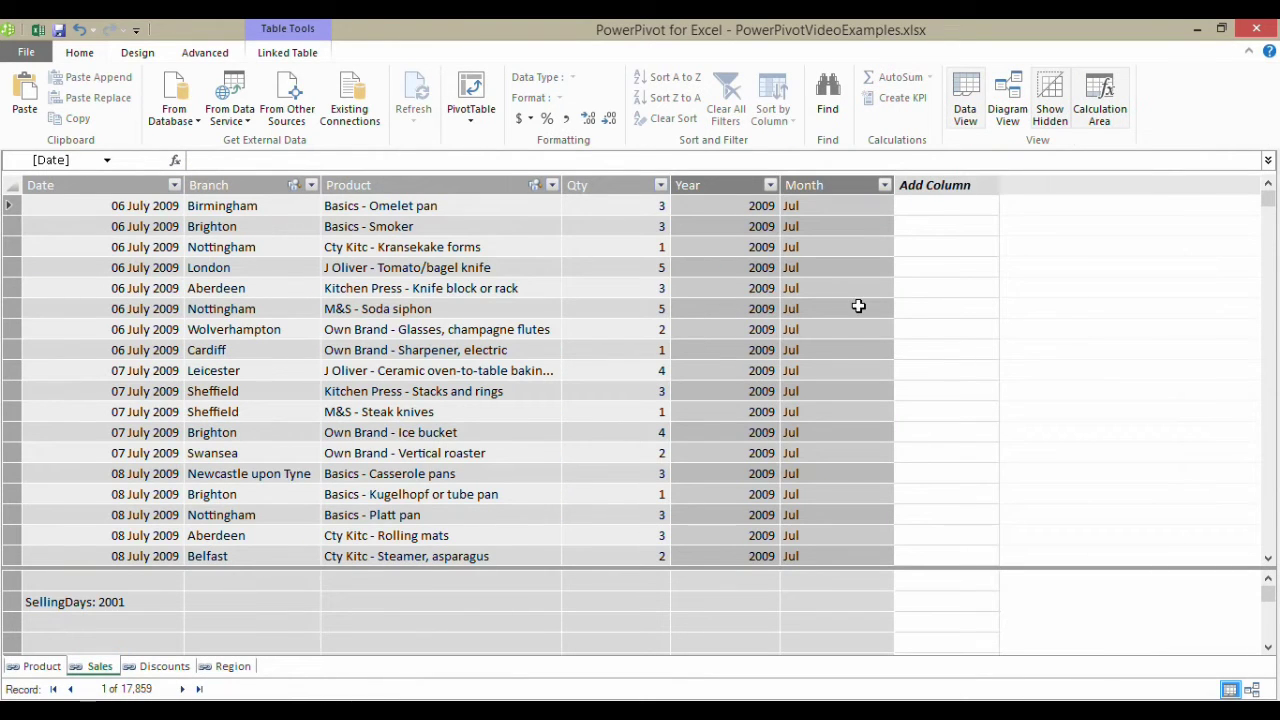
Name the Sales table's new empty column 'Profit on Transaction'
click(933, 184)
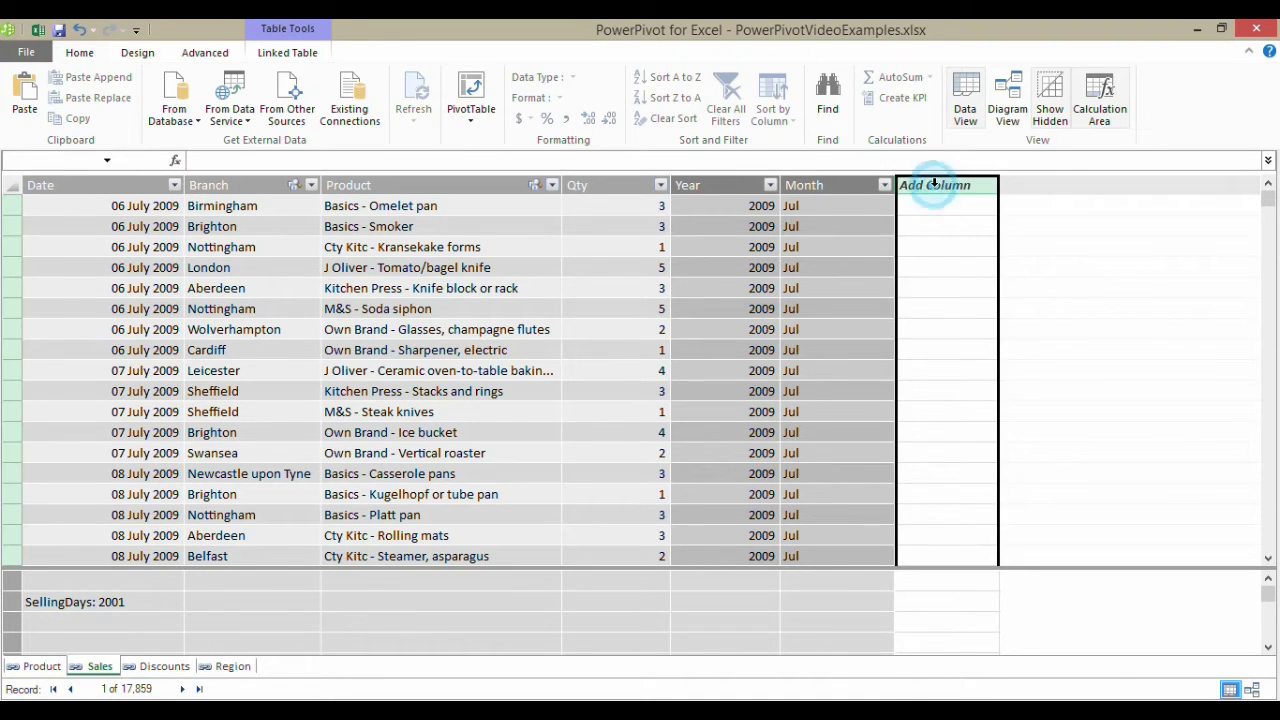
double_click(932, 184)
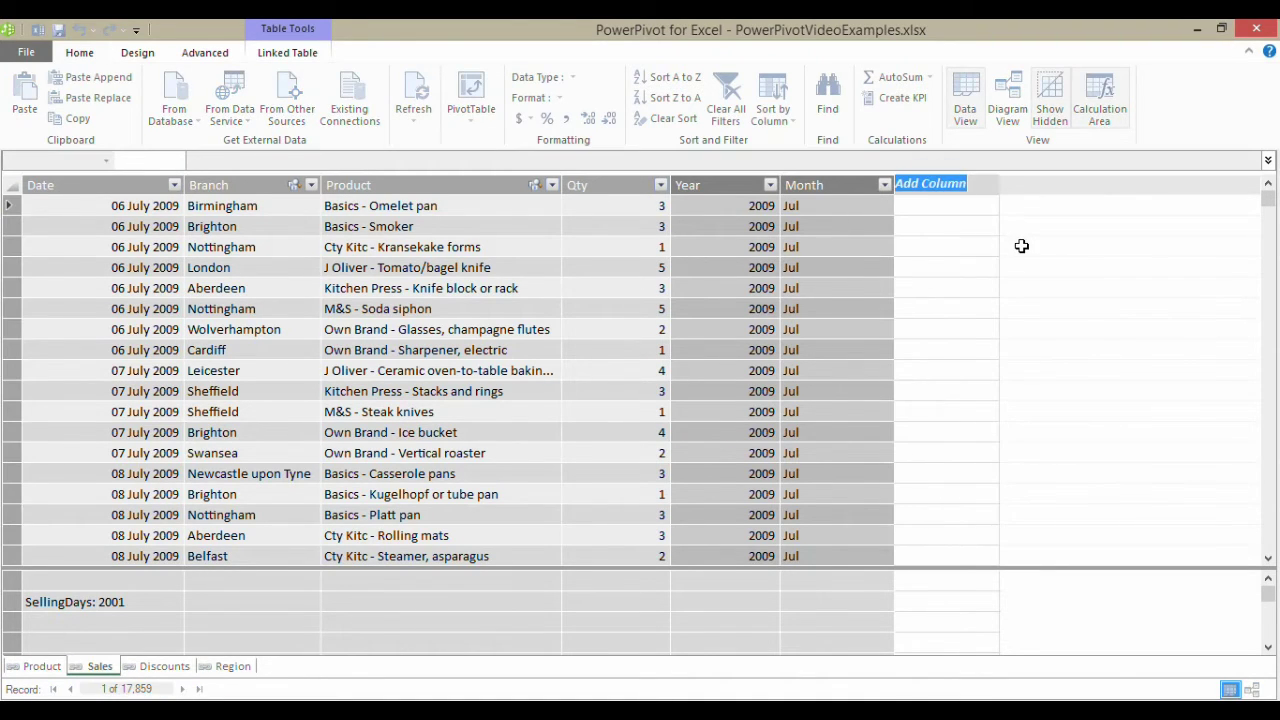
text(Profit on Trans)
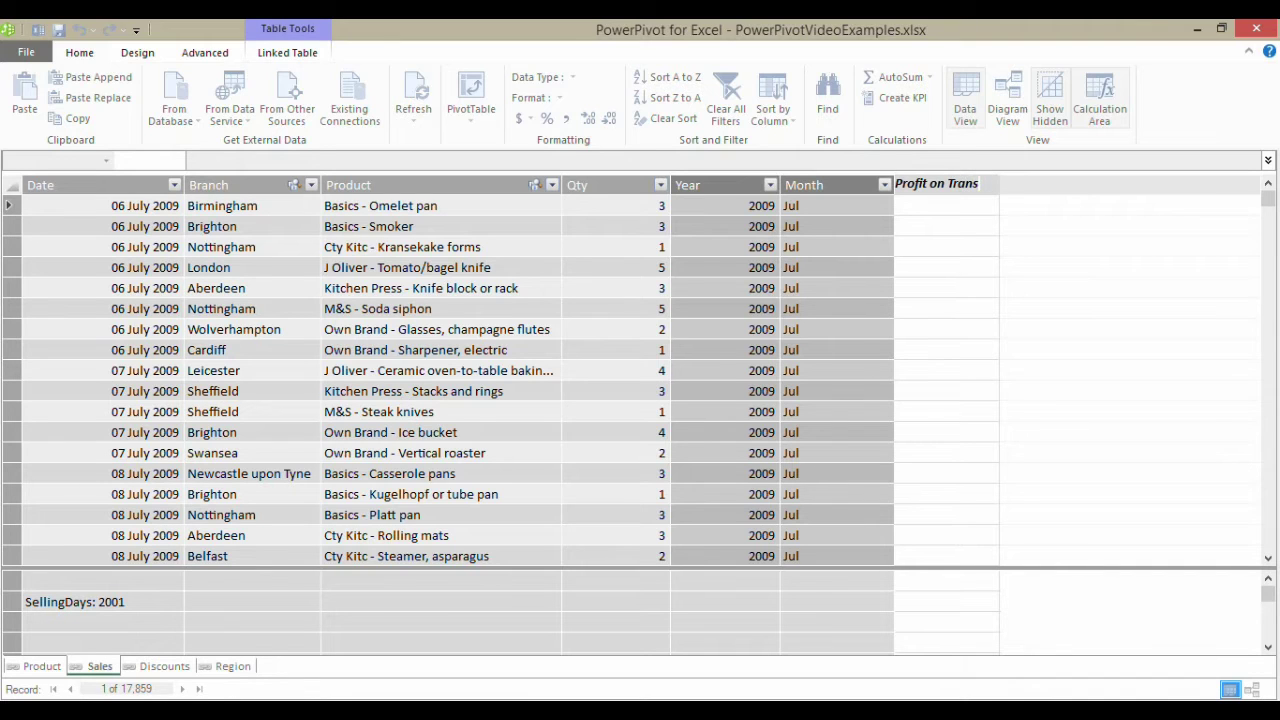
text(action)
key(Return)
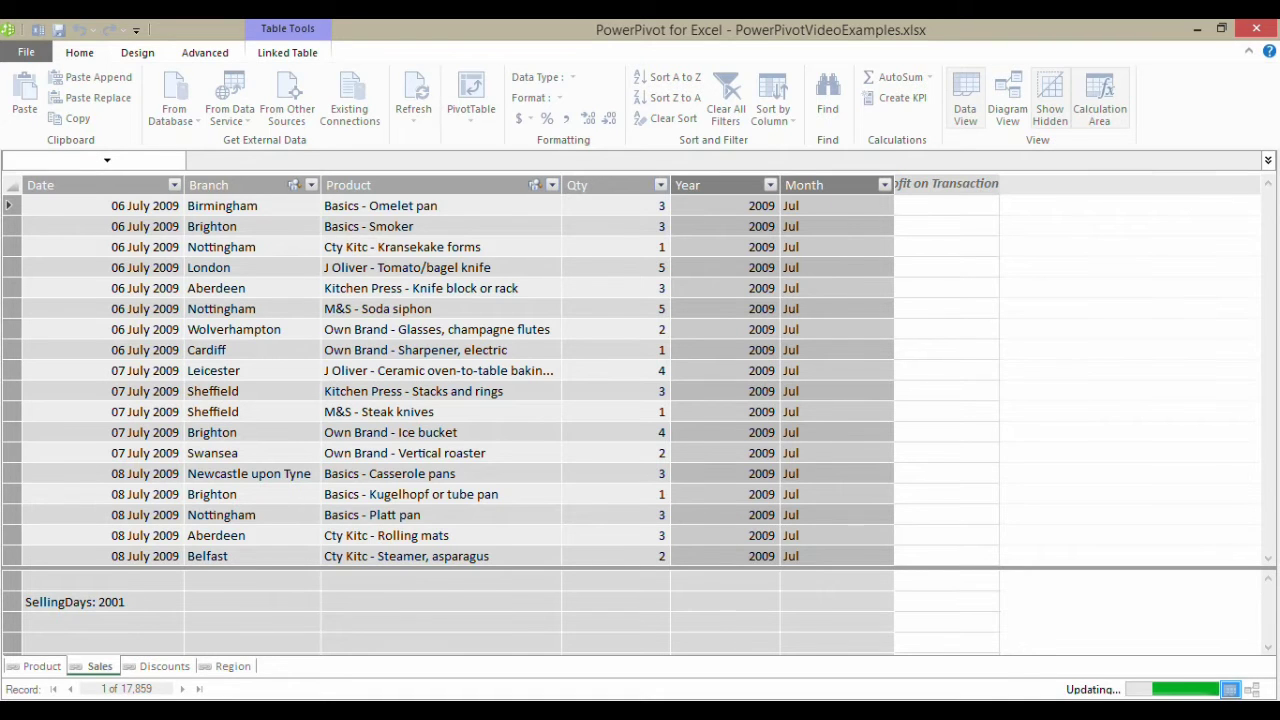
Fill Profit on Transaction with the formula =[Qty]*RELATED(Product[Profit])
click(930, 207)
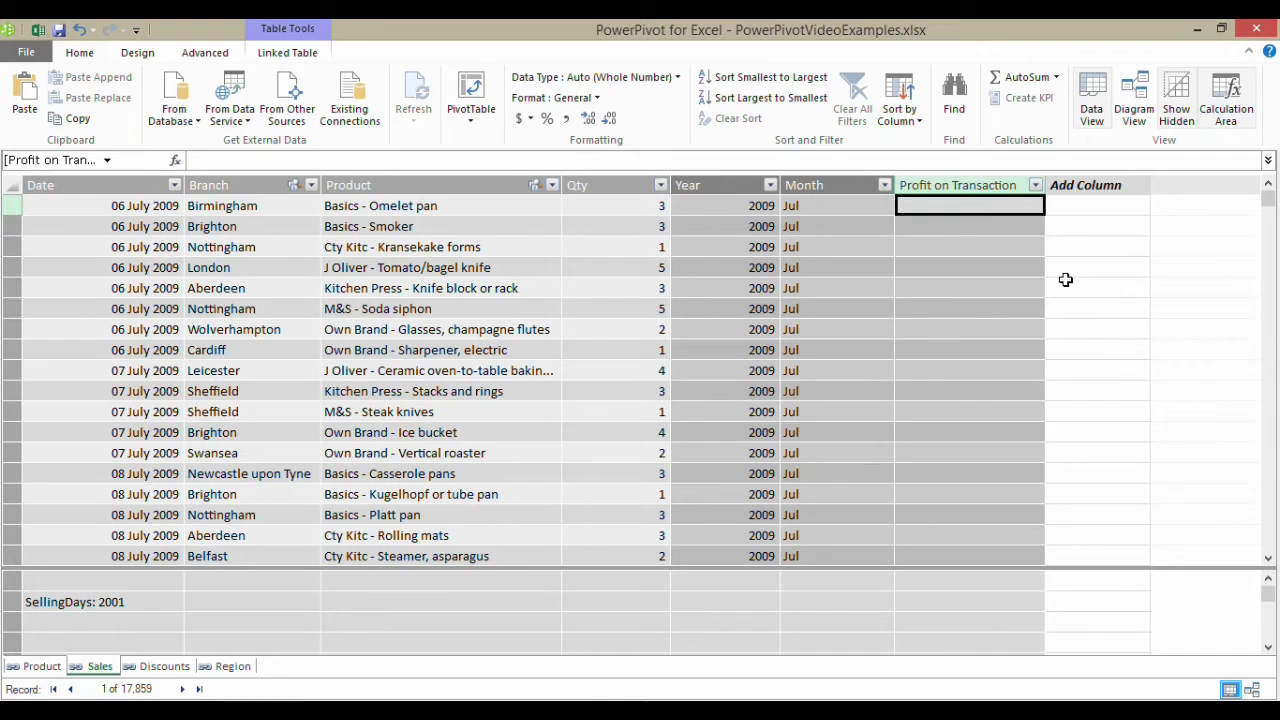
text(=)
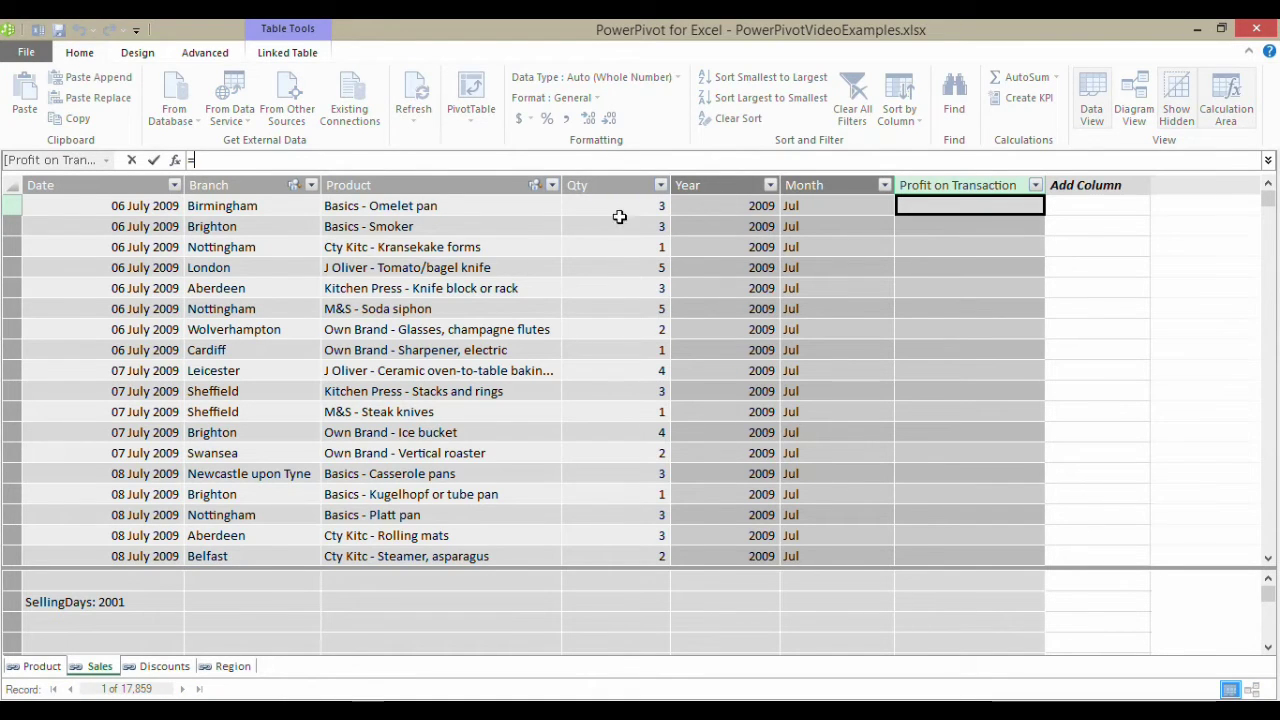
click(625, 186)
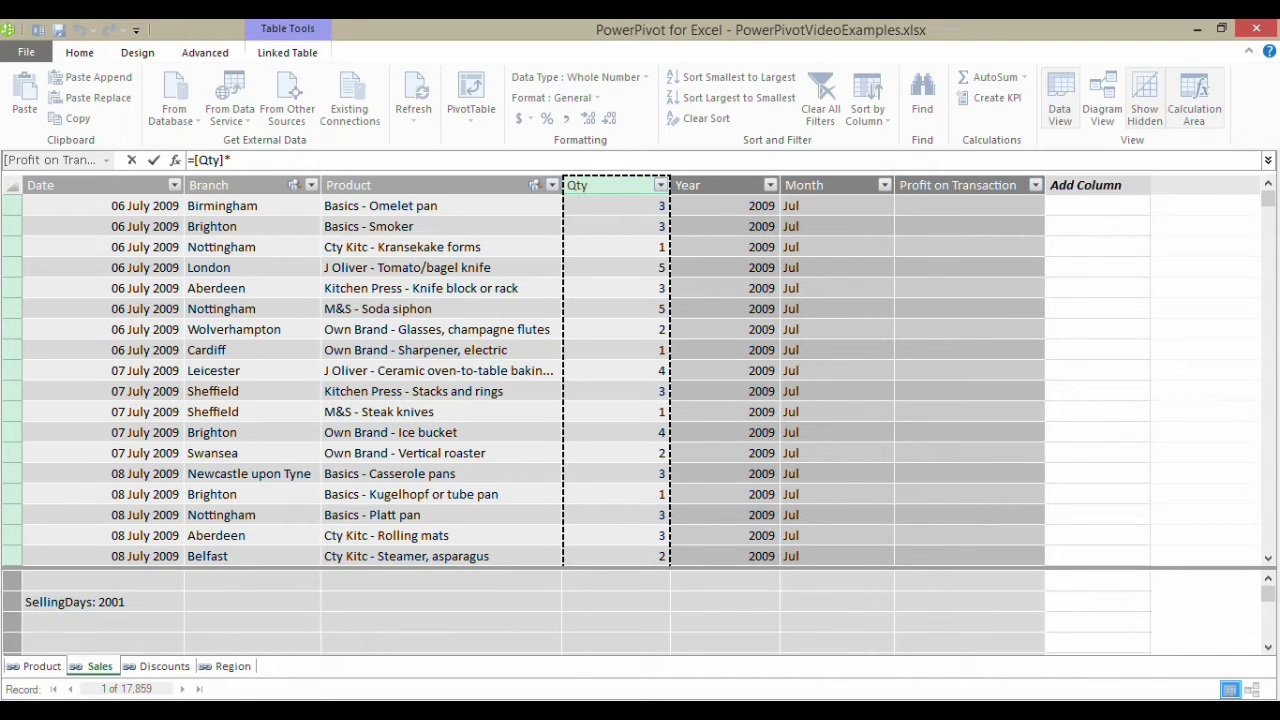
text(*related)
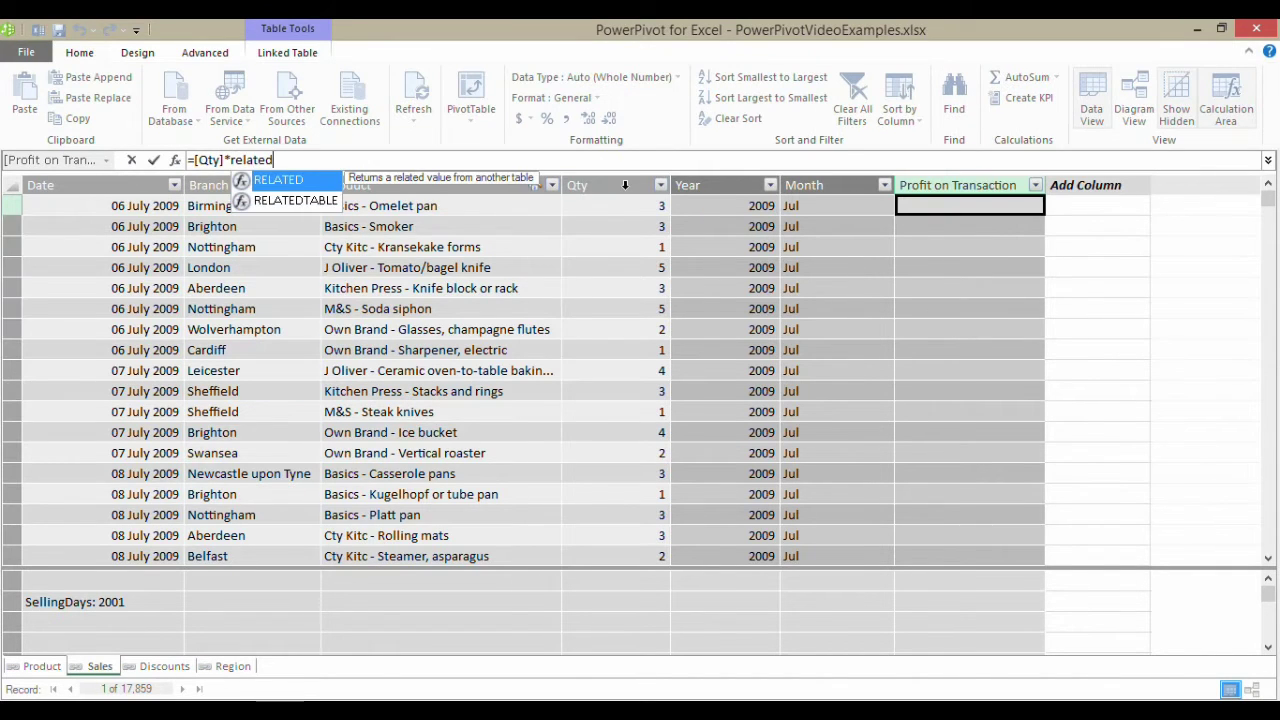
text(()
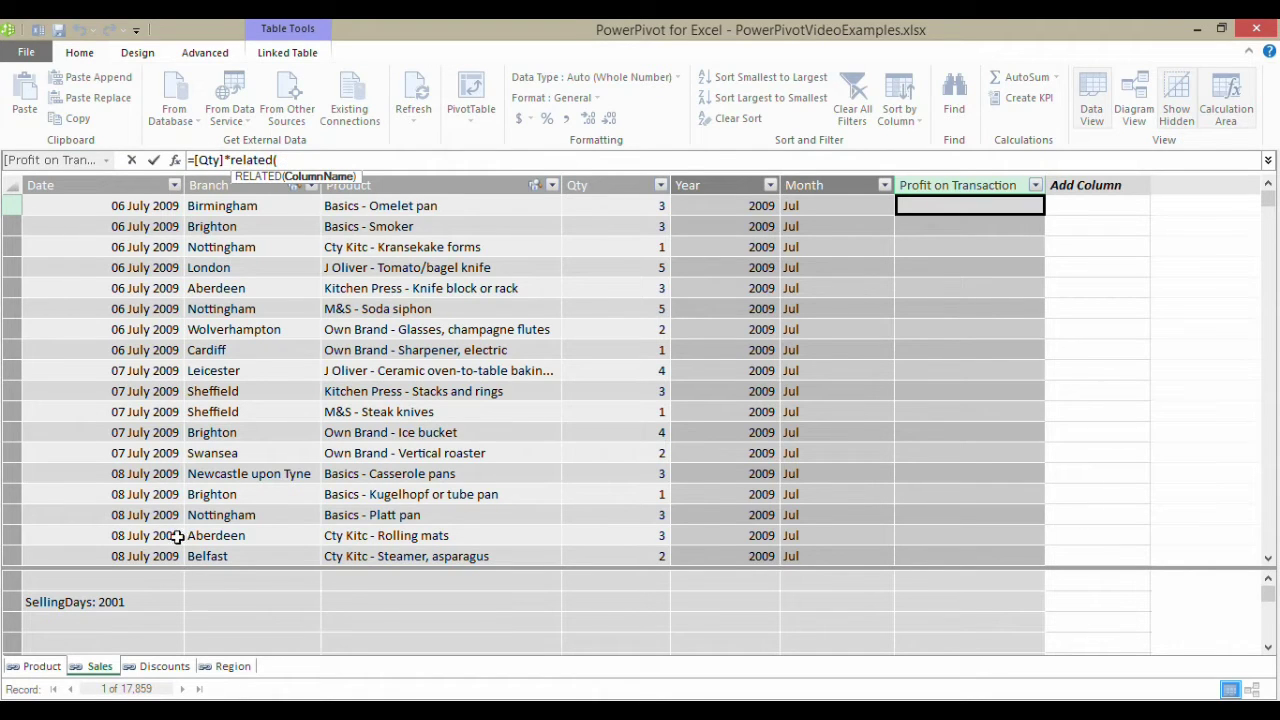
click(52, 668)
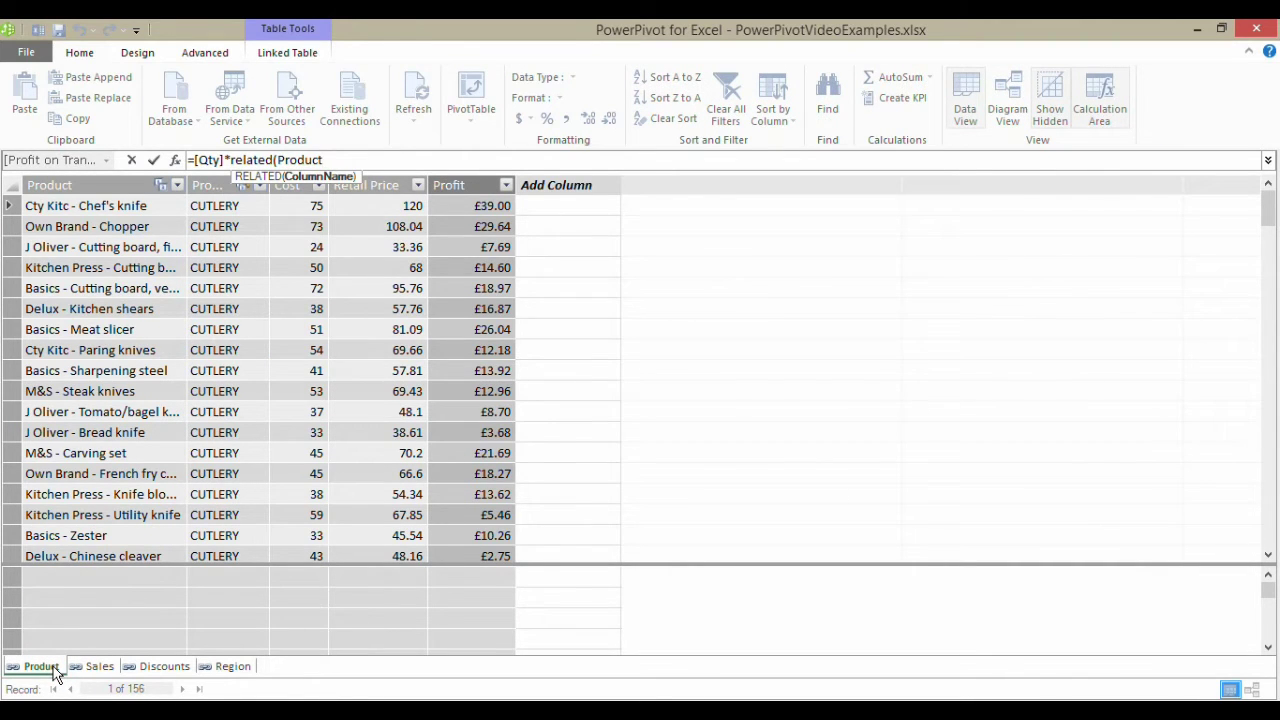
click(465, 184)
text())
key(Return)
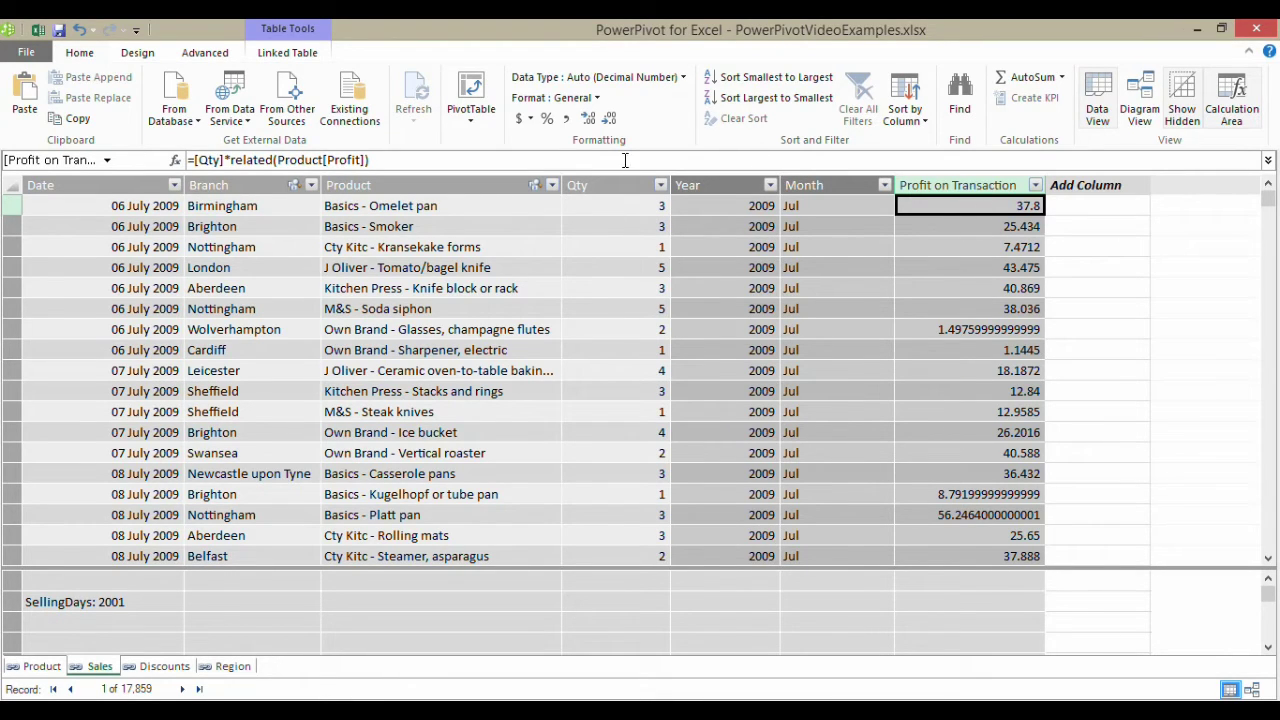
Format Profit on Transaction as £ English (United Kingdom) currency
click(531, 119)
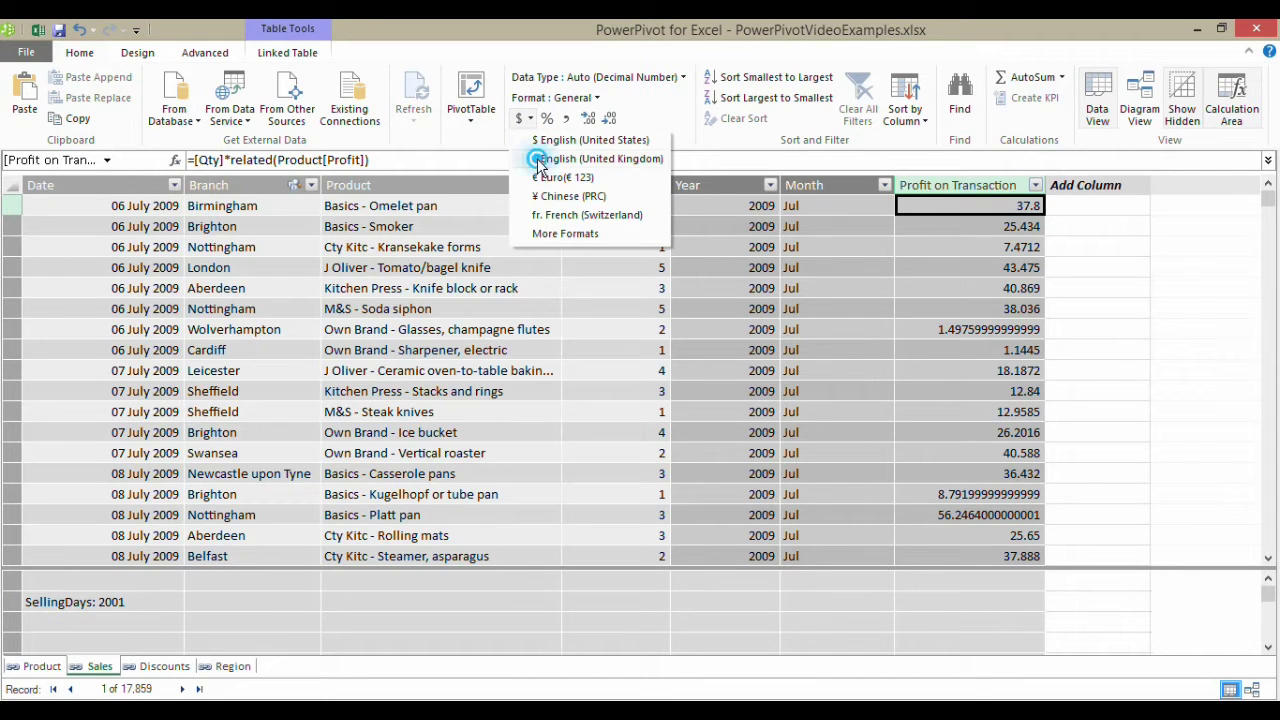
click(540, 160)
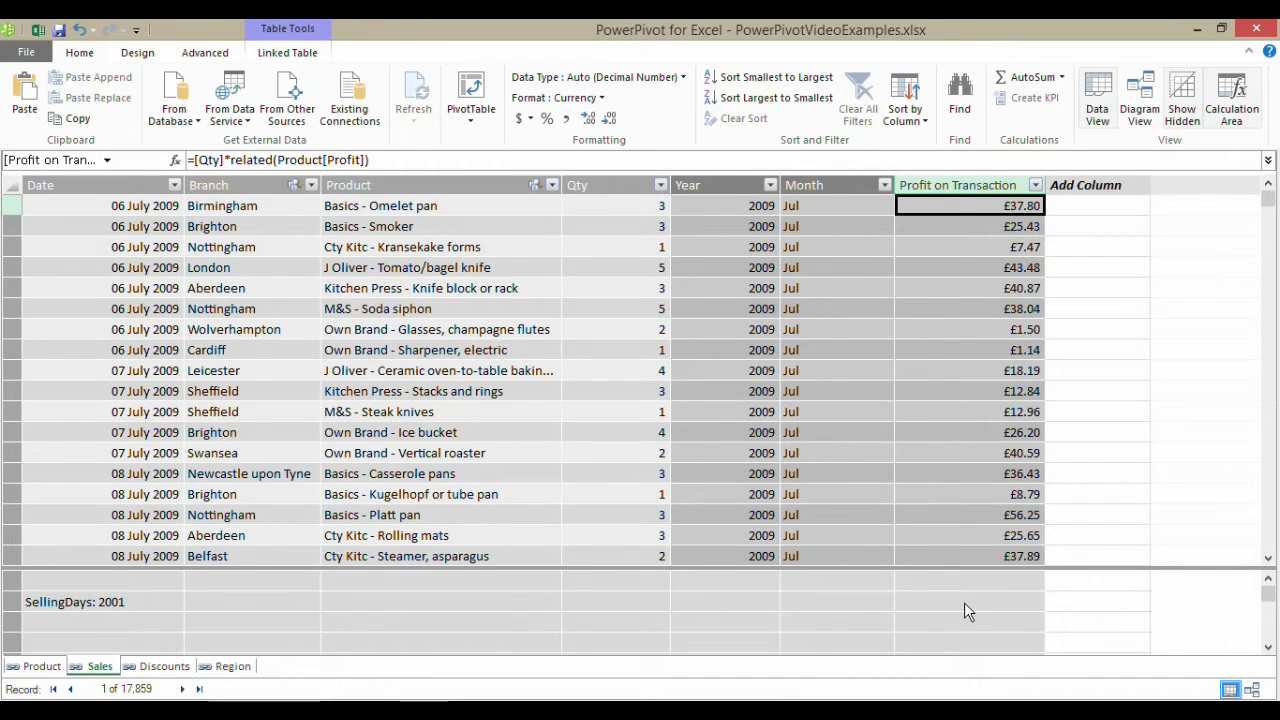
Add a measure =sum([Profit on Transaction]) in the calculation area below that column
click(964, 602)
text(=)
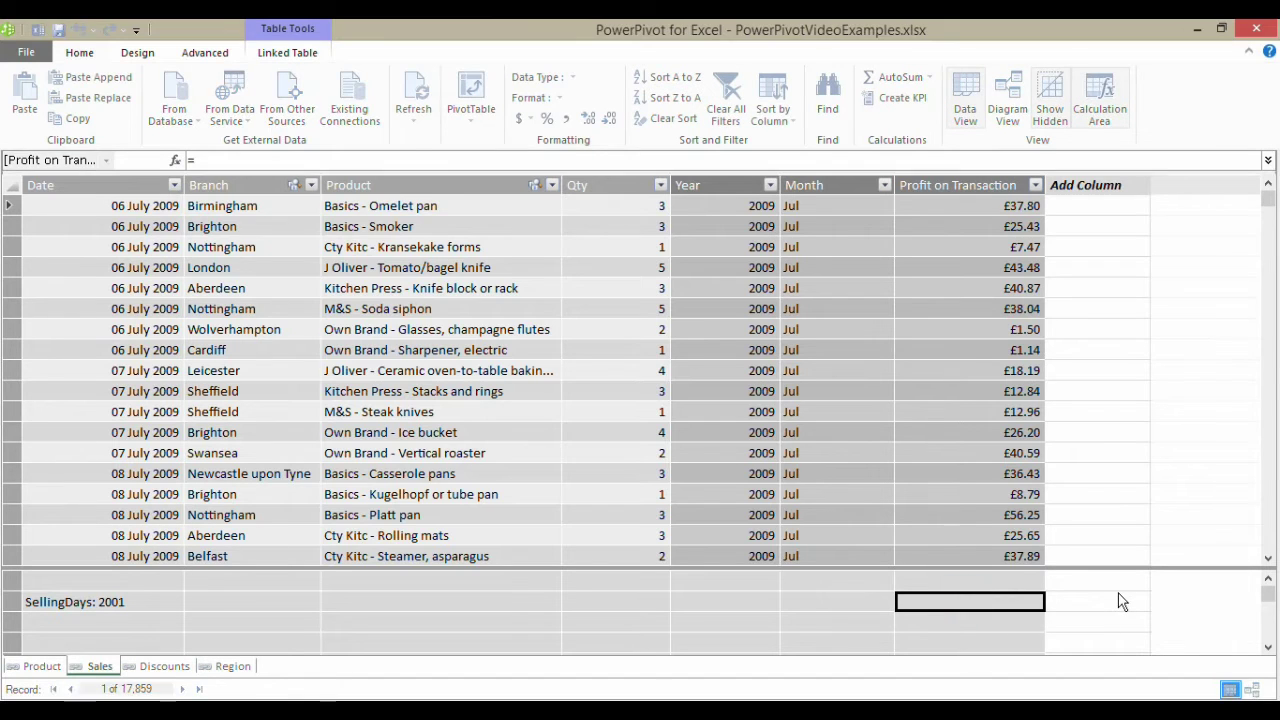
text(sum()
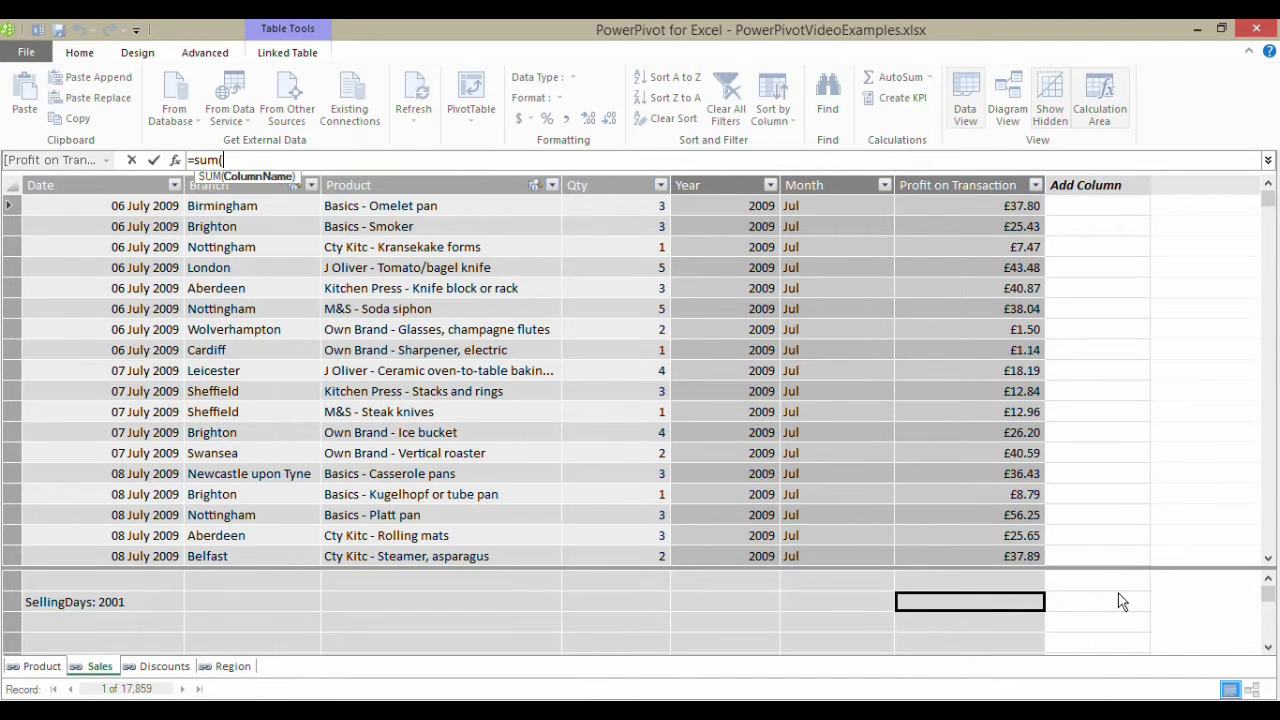
click(983, 185)
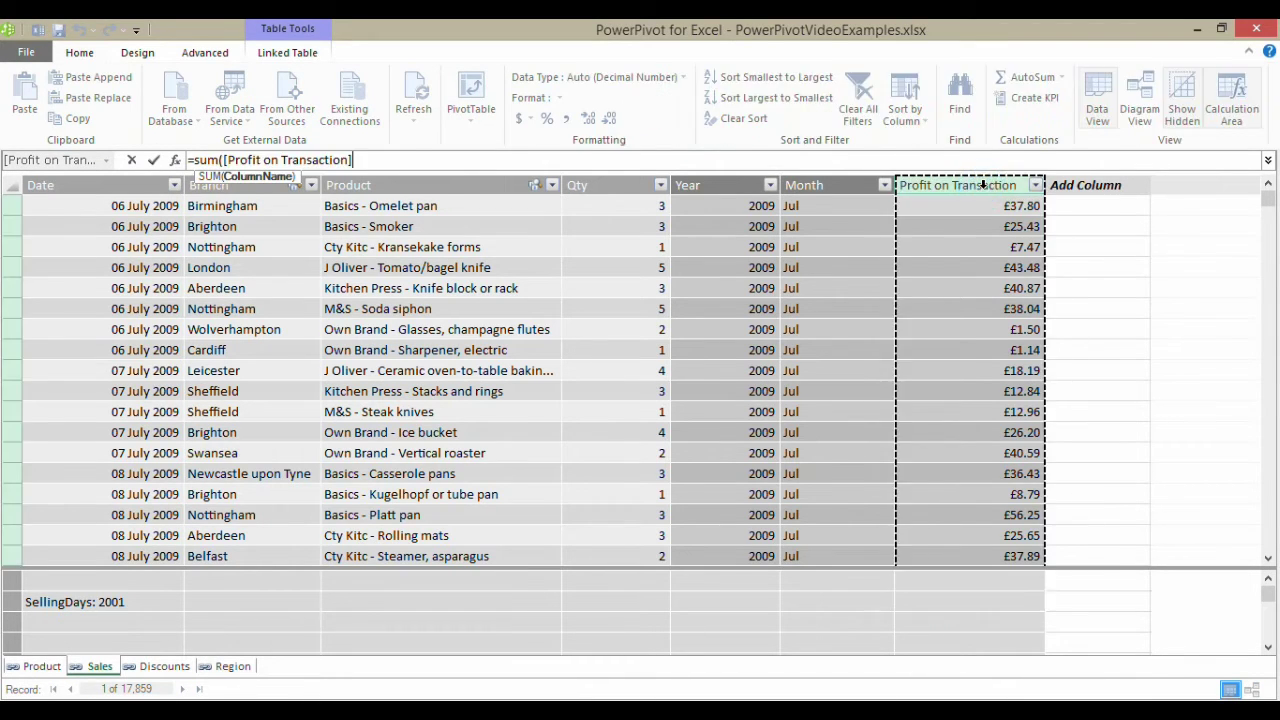
text())
key(Return)
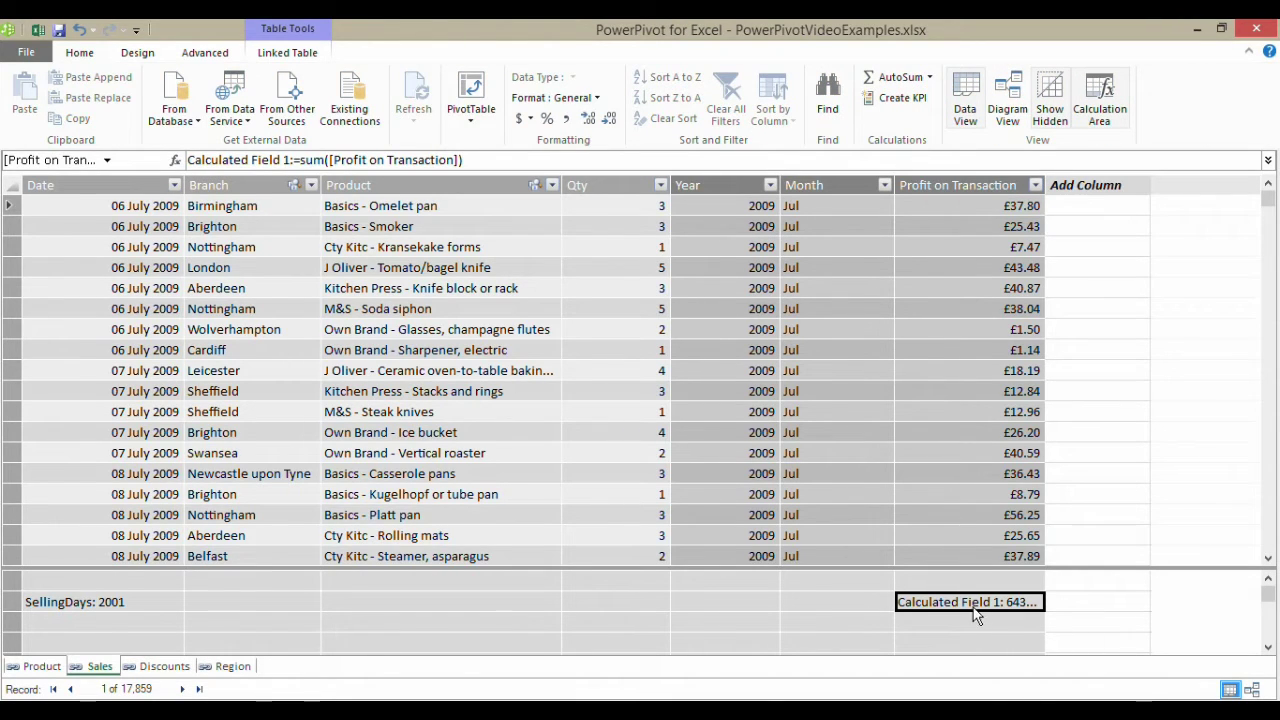
Rename Calculated Field 1 to 'Total Profit' and format it as £ UK currency (£643,033.83)
click(290, 160)
drag(290, 160, 187, 160)
text(Total pro)
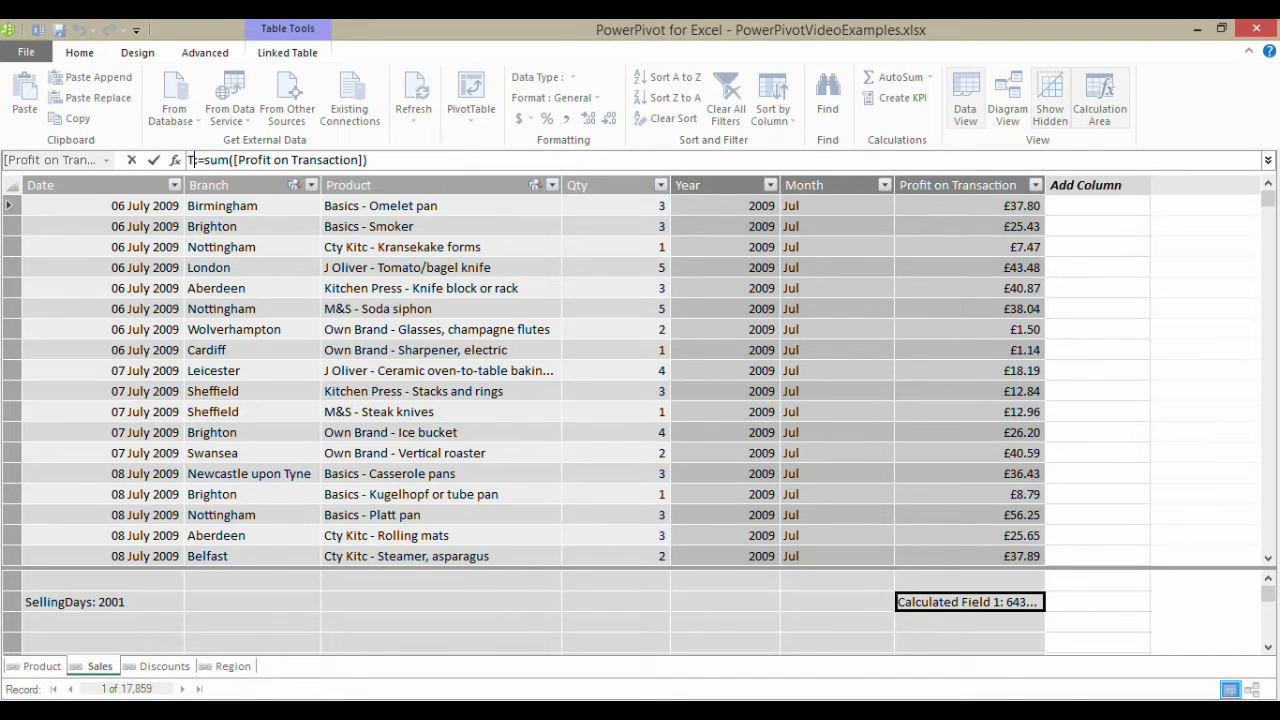
key(BackSpace)
key(BackSpace)
key(BackSpace)
text(Profit:)
key(Return)
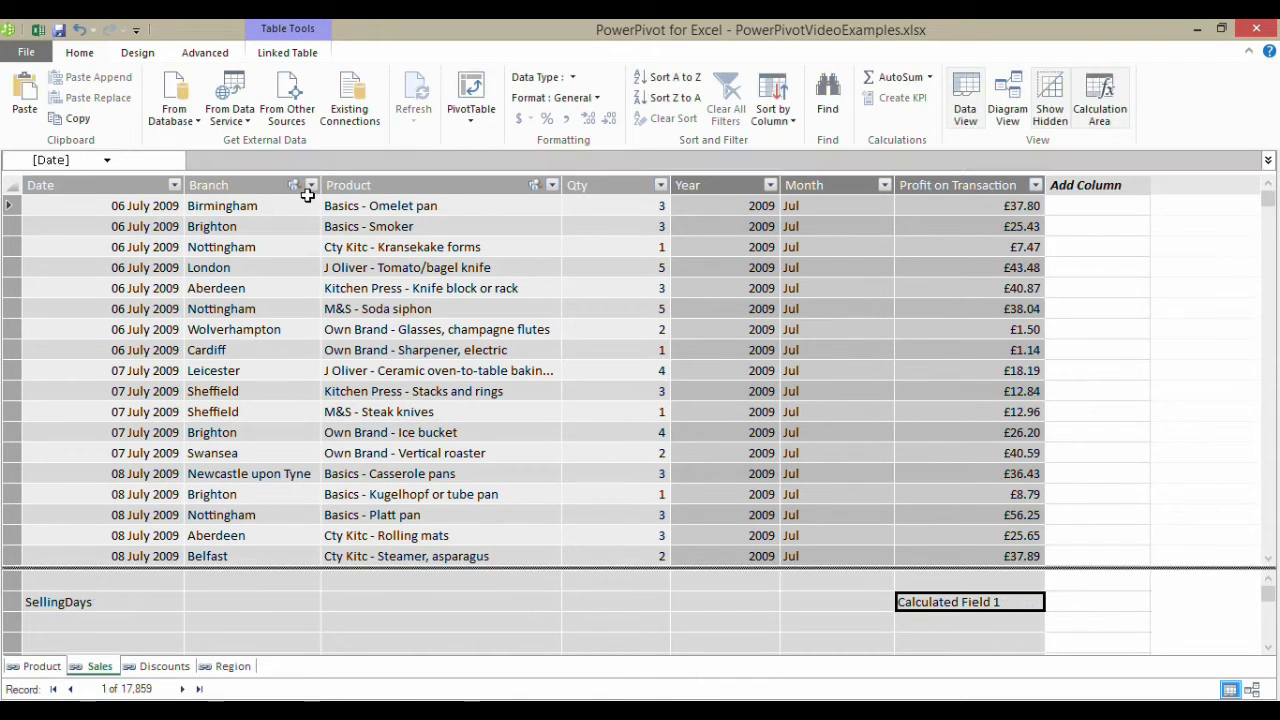
click(521, 120)
click(545, 160)
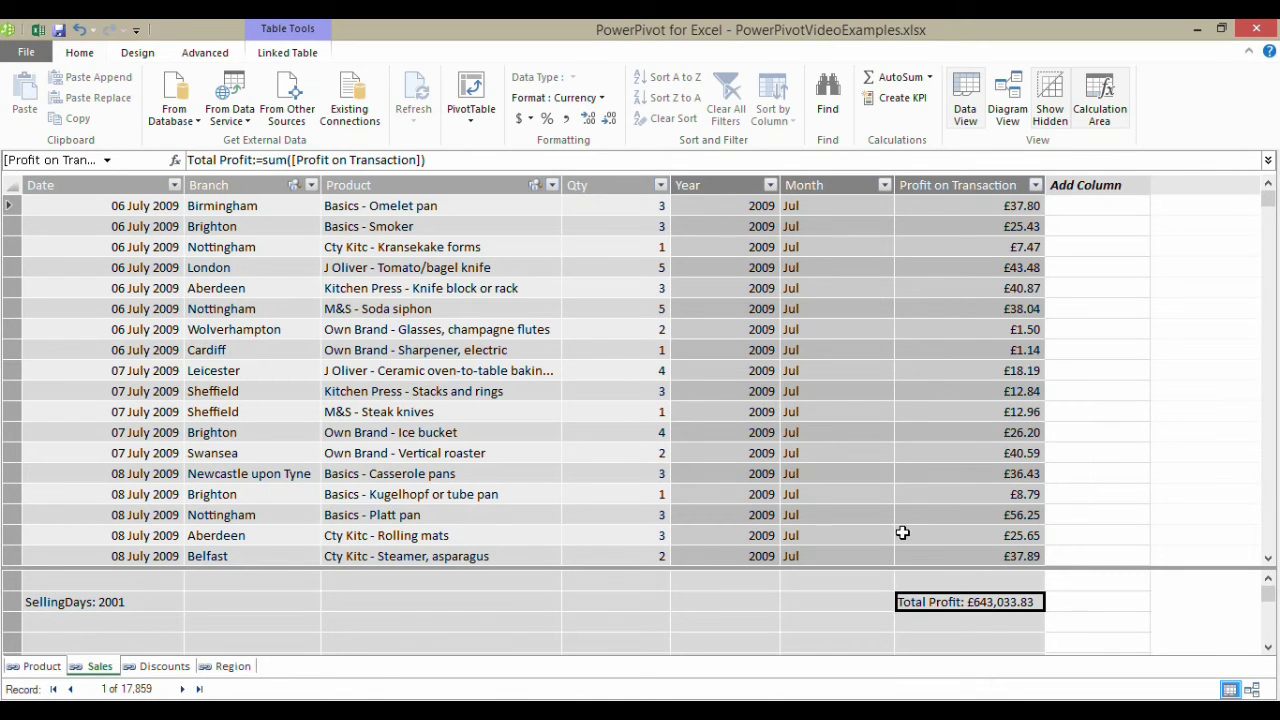
click(1016, 205)
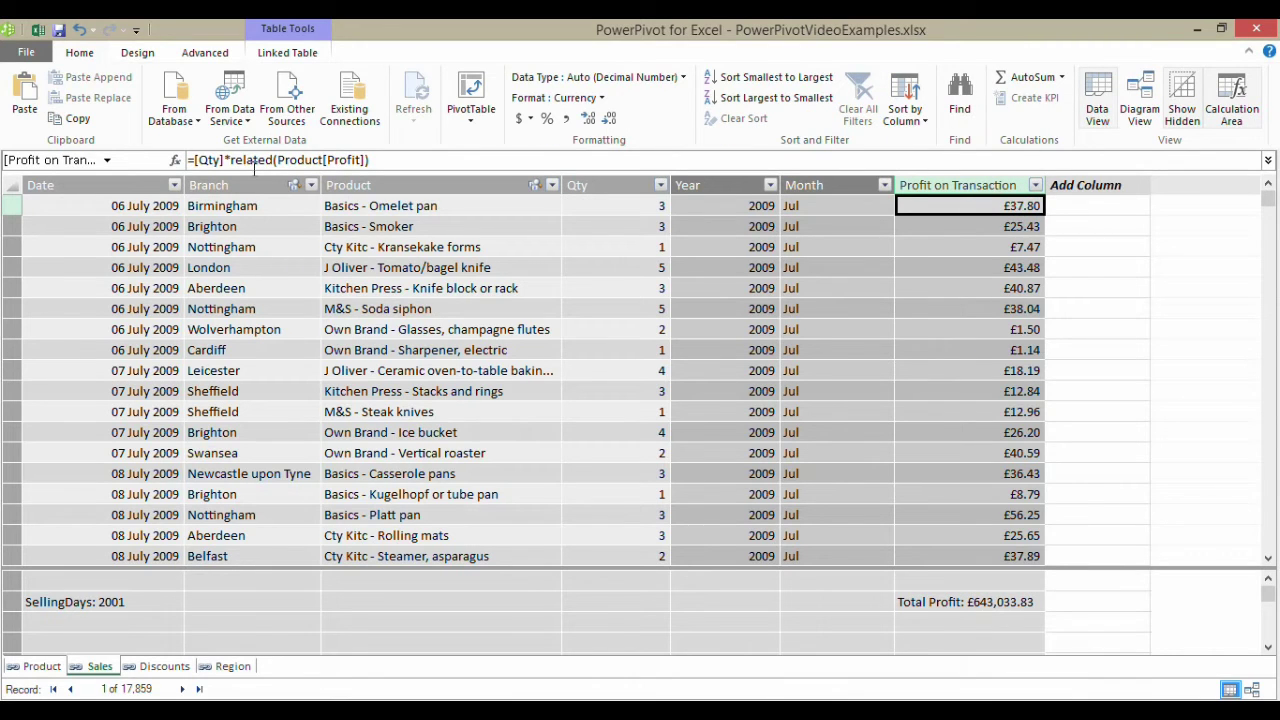
drag(196, 160, 400, 157)
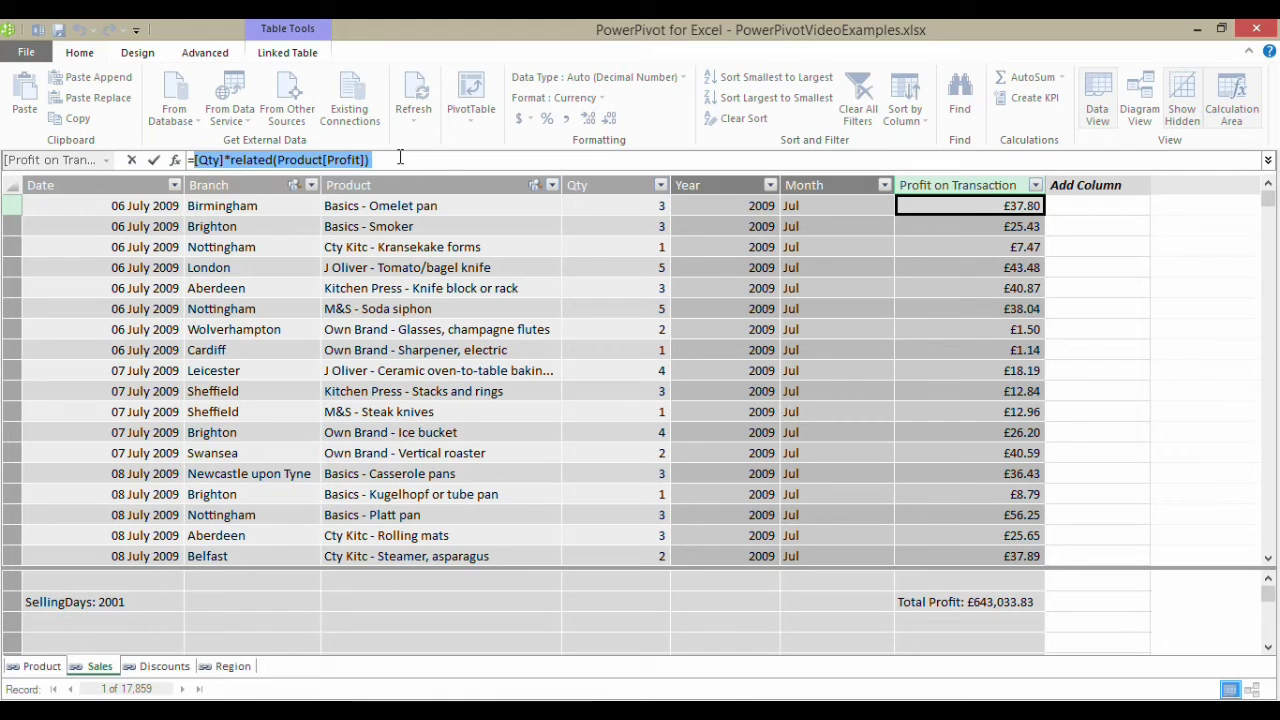
click(487, 370)
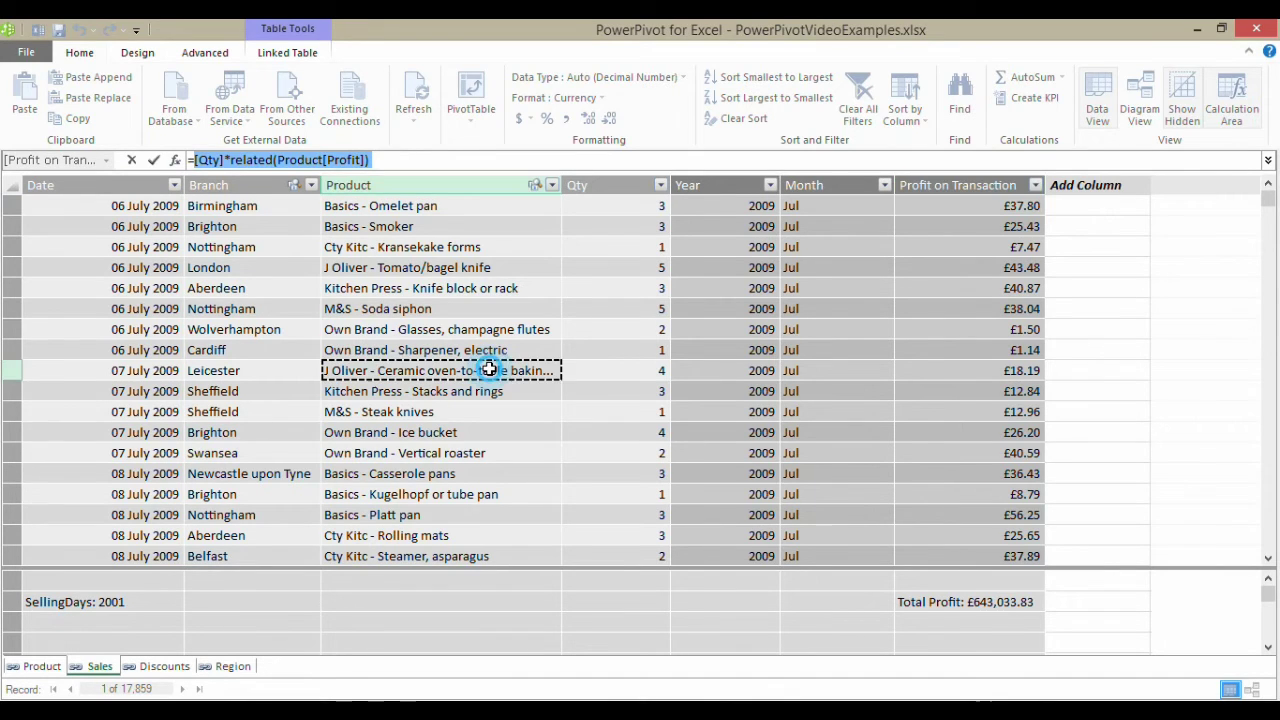
key(Escape)
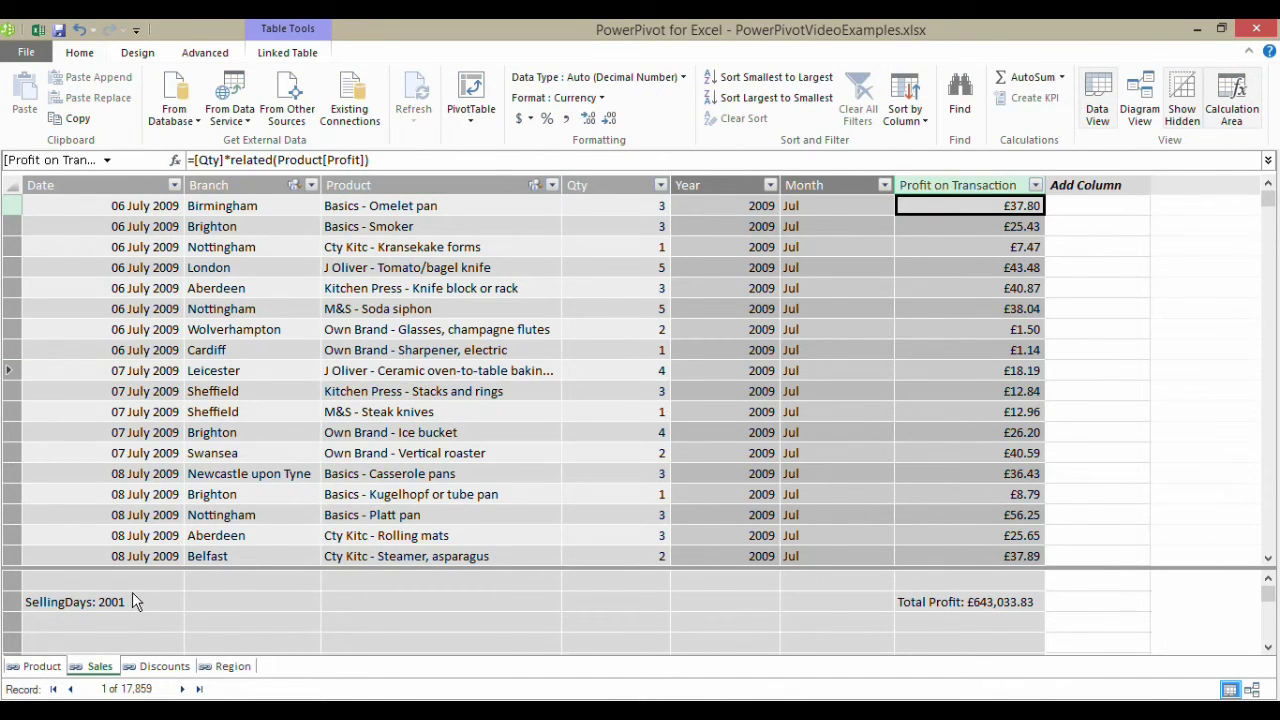
click(128, 624)
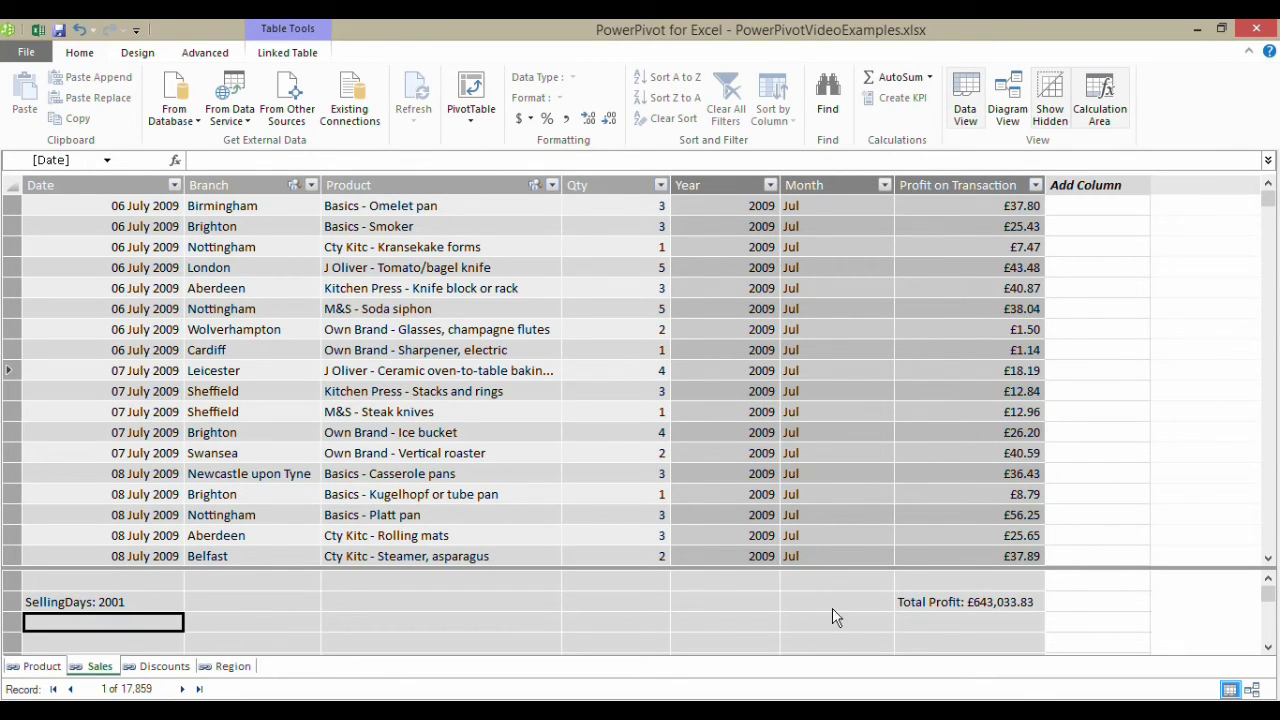
Write the measure Total Profit2:=SUMX(Sales,[Qty]*related(Product[Profit])) in an empty calculation cell
click(945, 610)
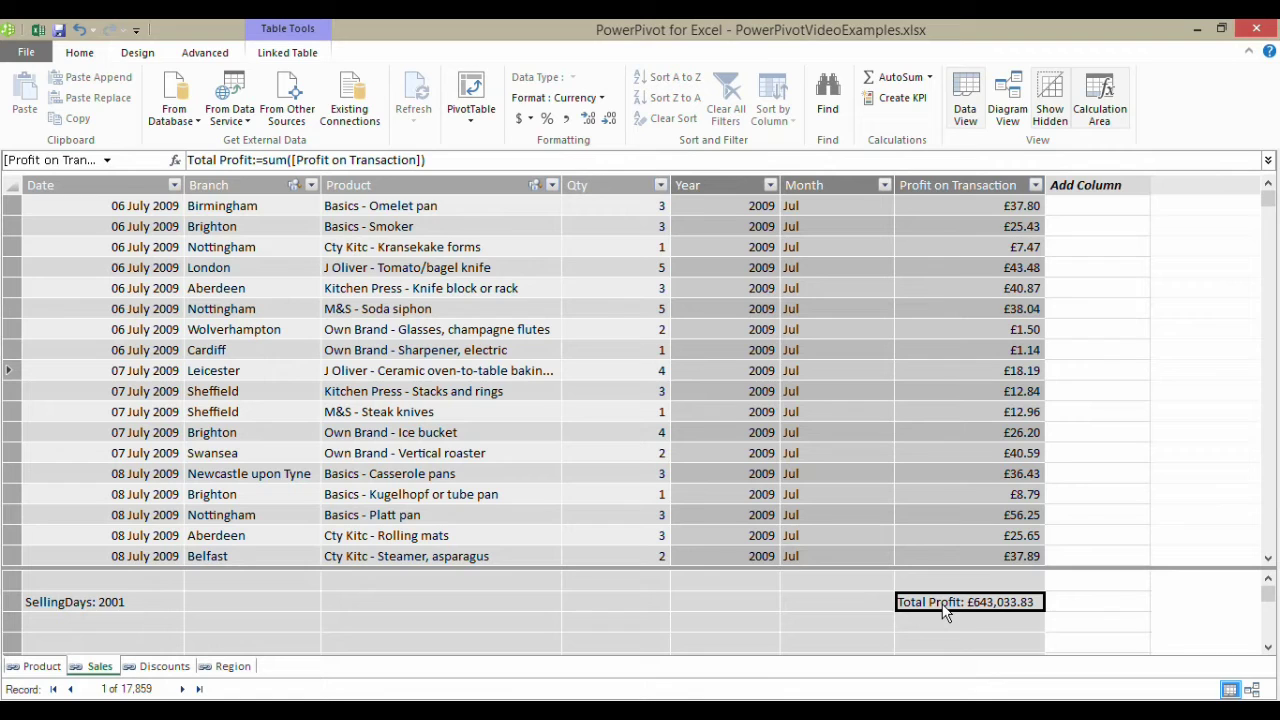
click(142, 623)
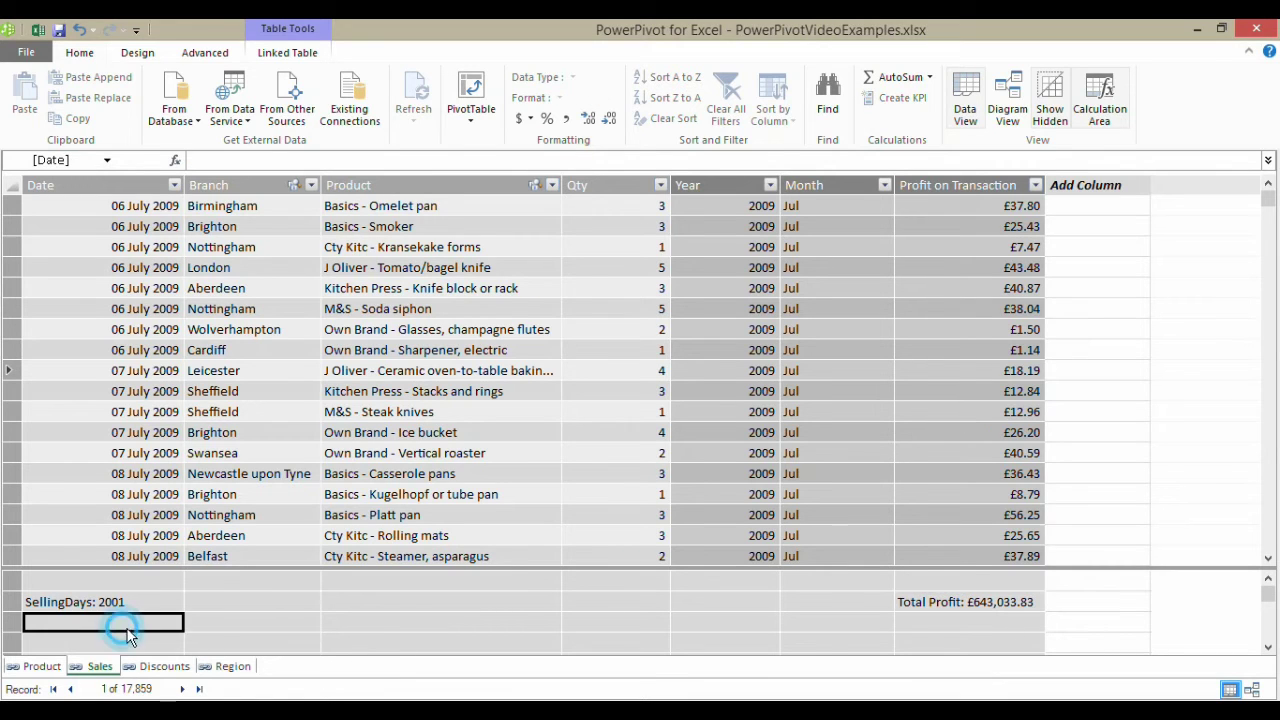
text(Total Profit2:)
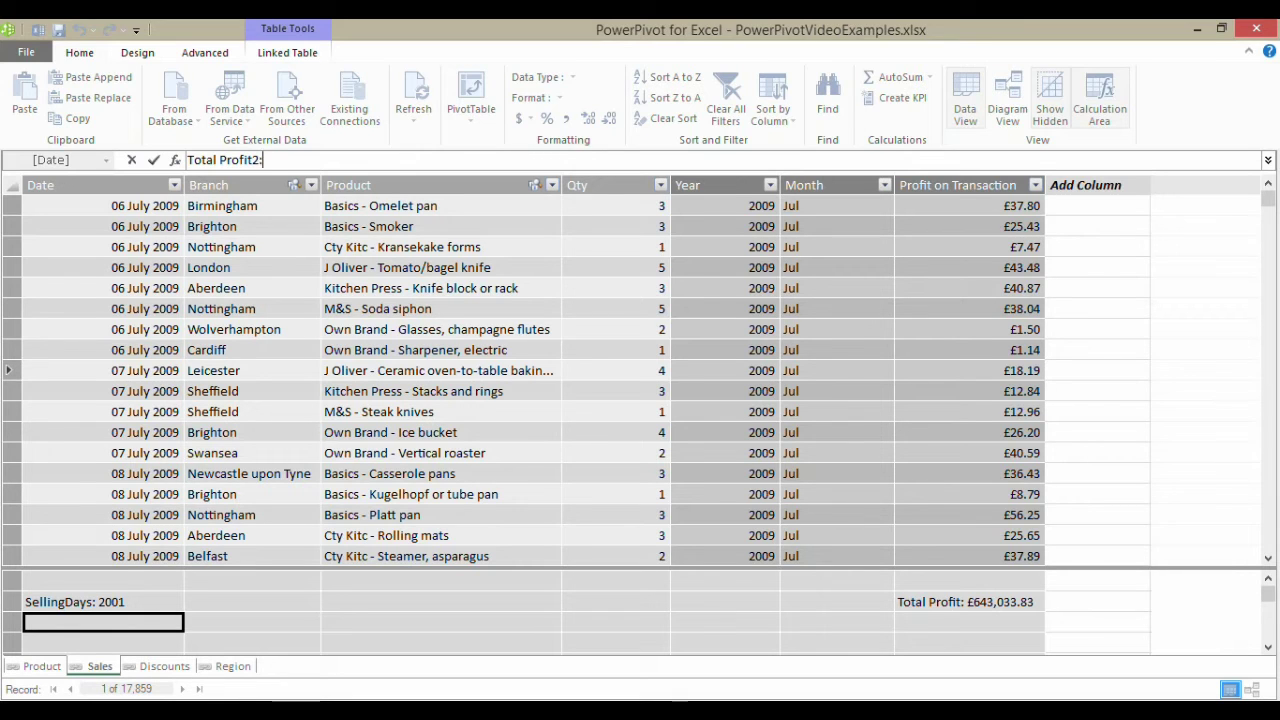
text(=)
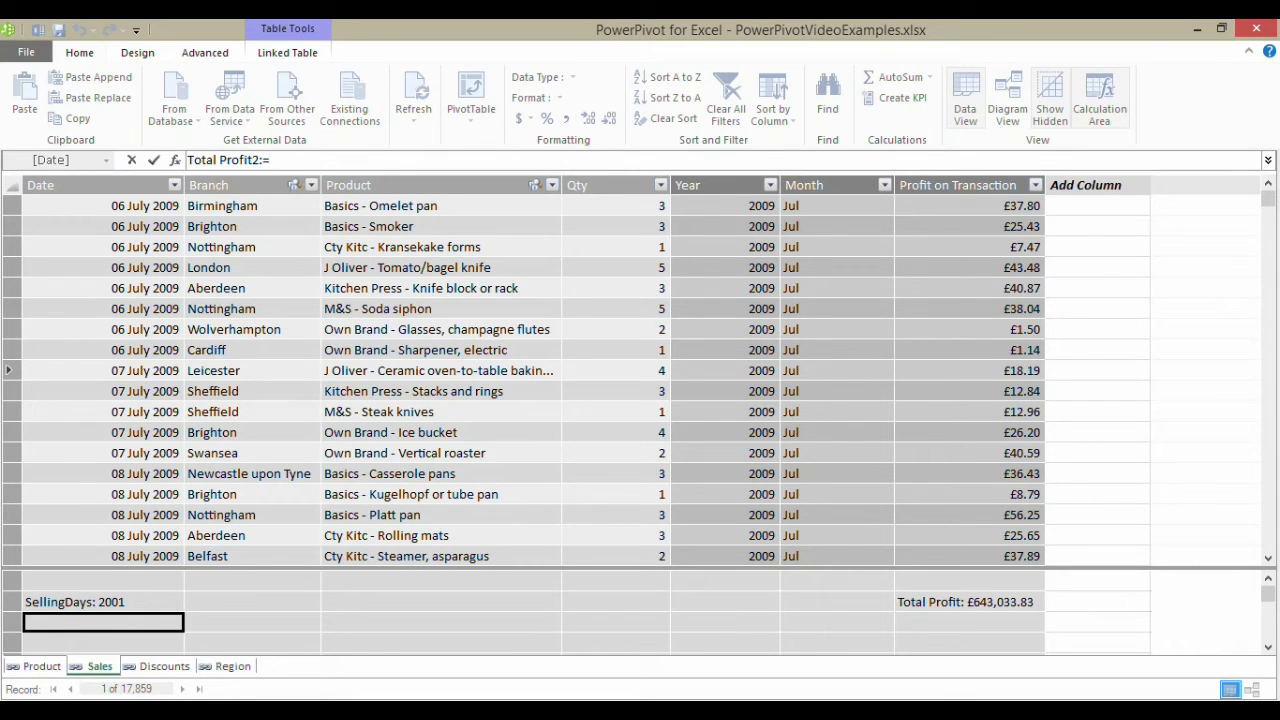
text(sum)
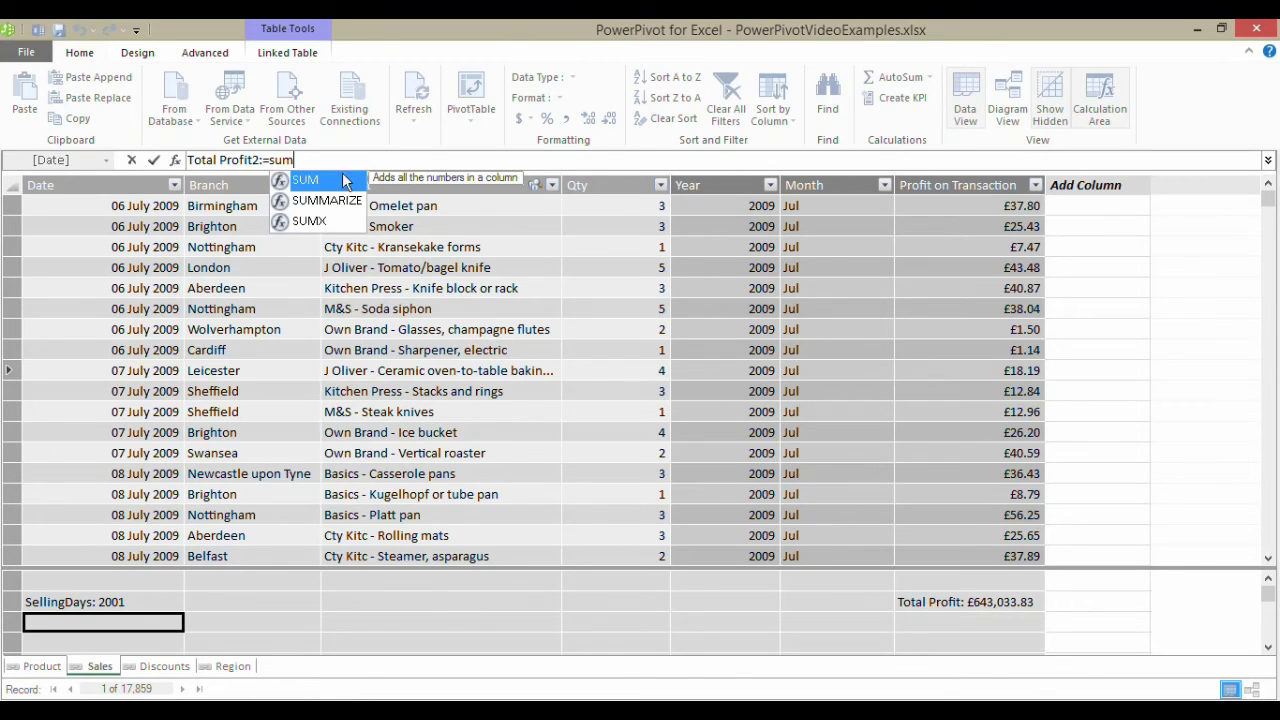
double_click(305, 220)
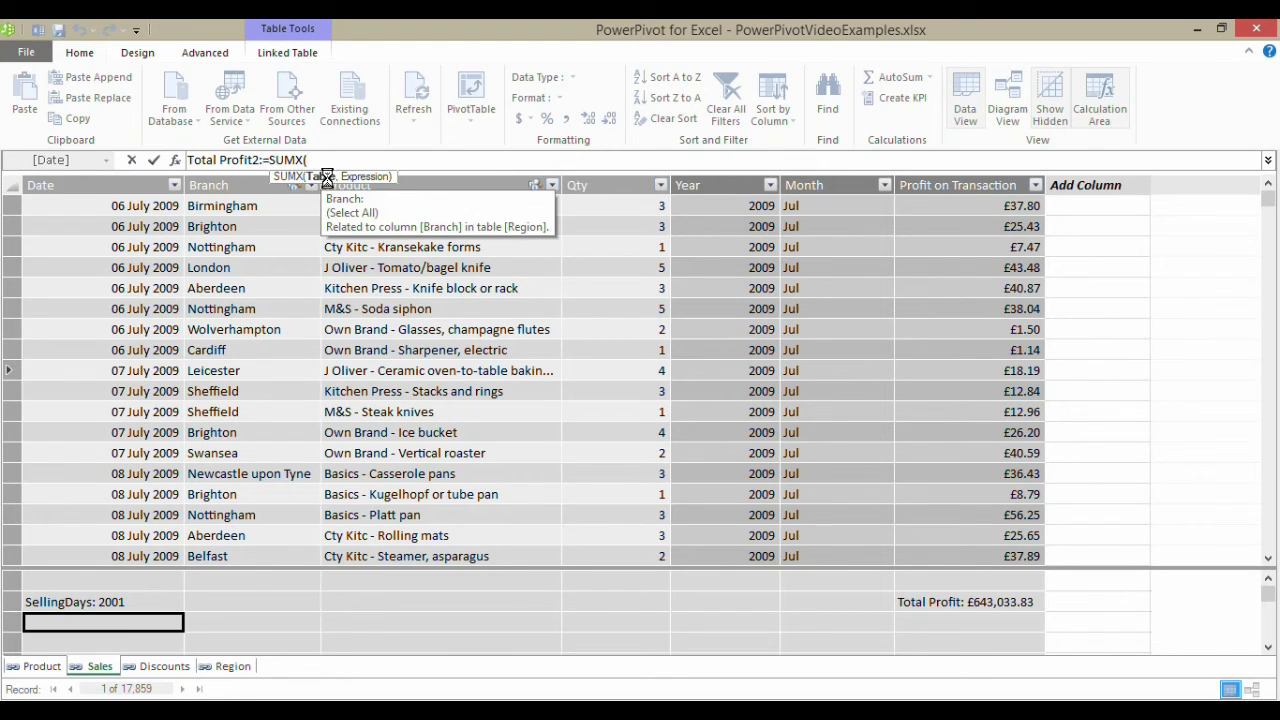
text(sales)
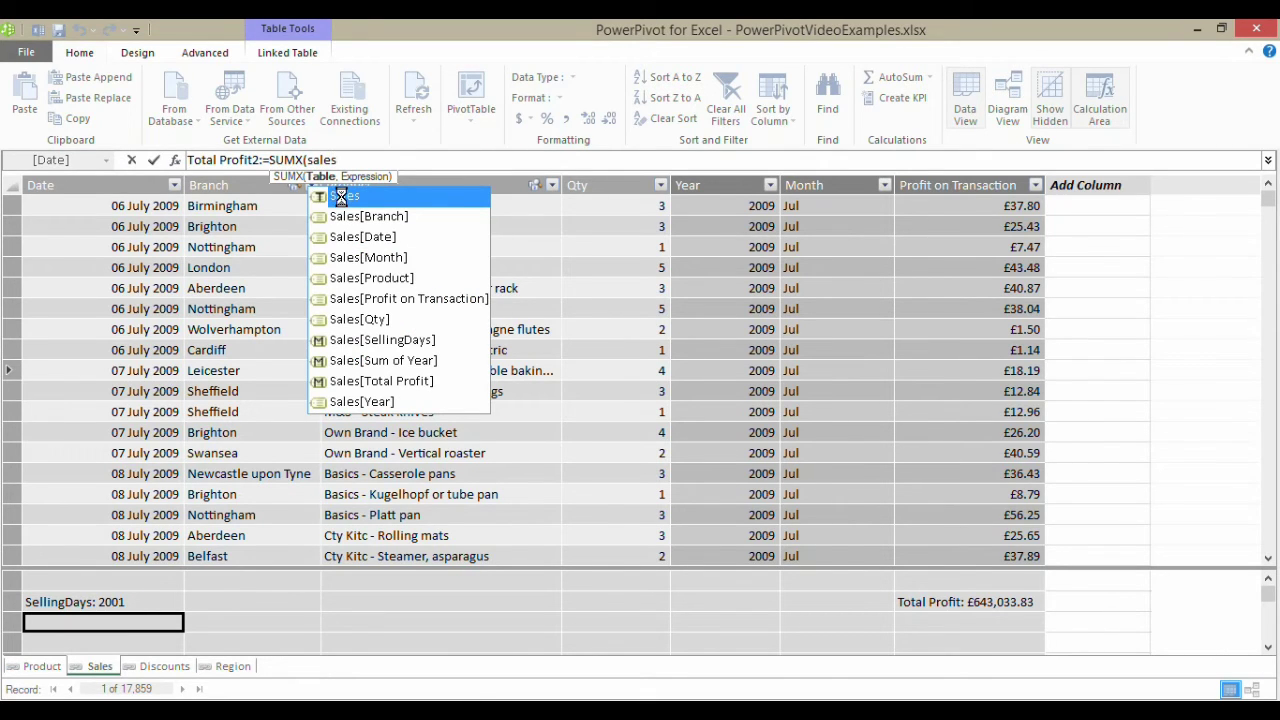
double_click(340, 197)
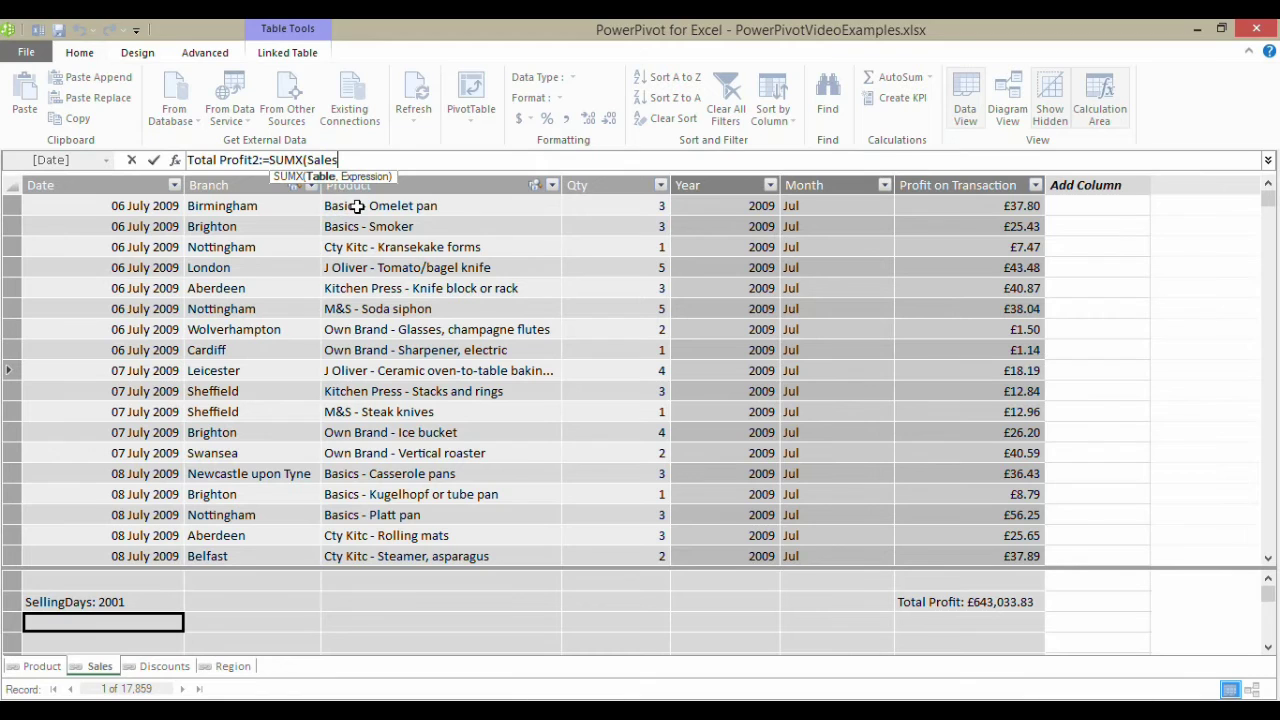
text(,)
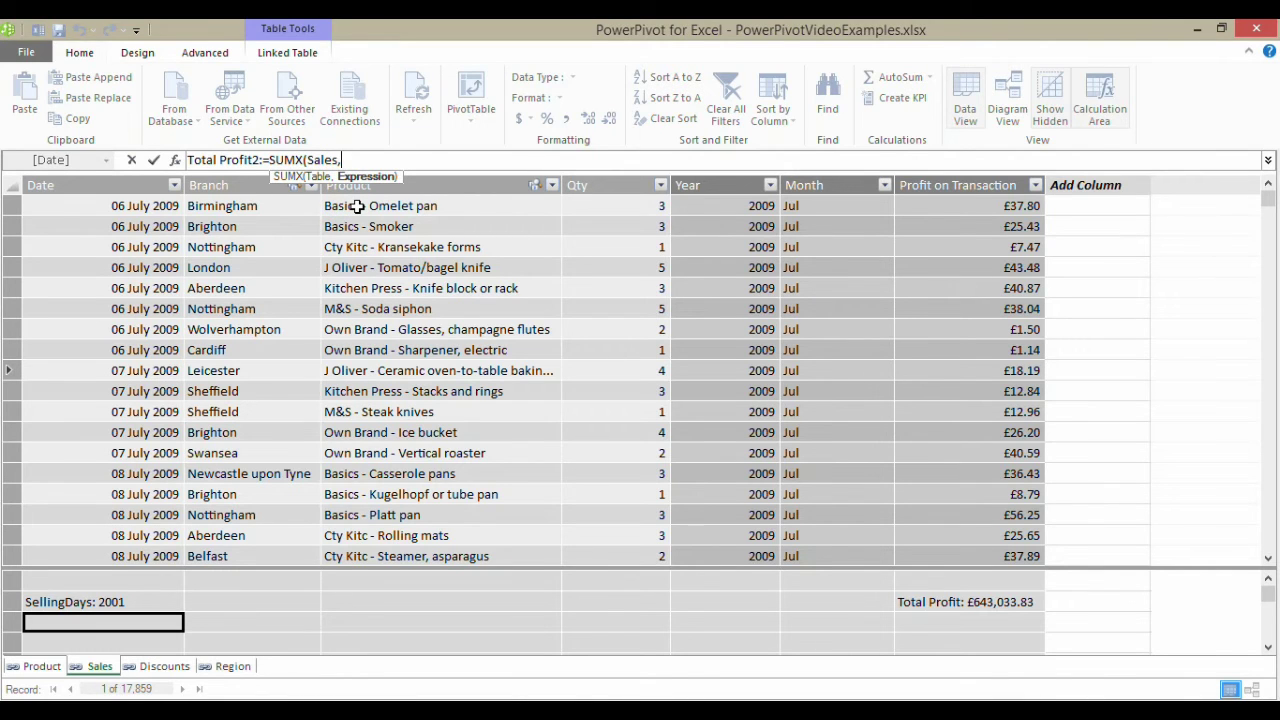
text([Qty]*related(Product[Profit]))
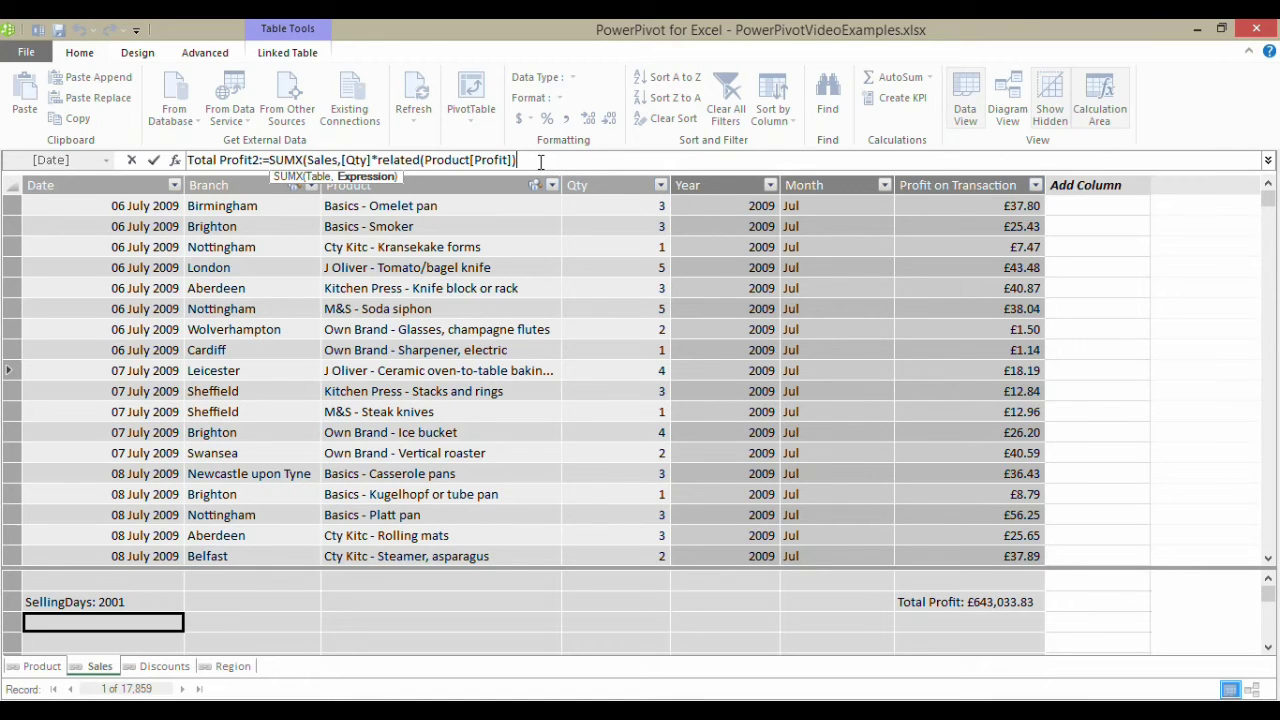
text())
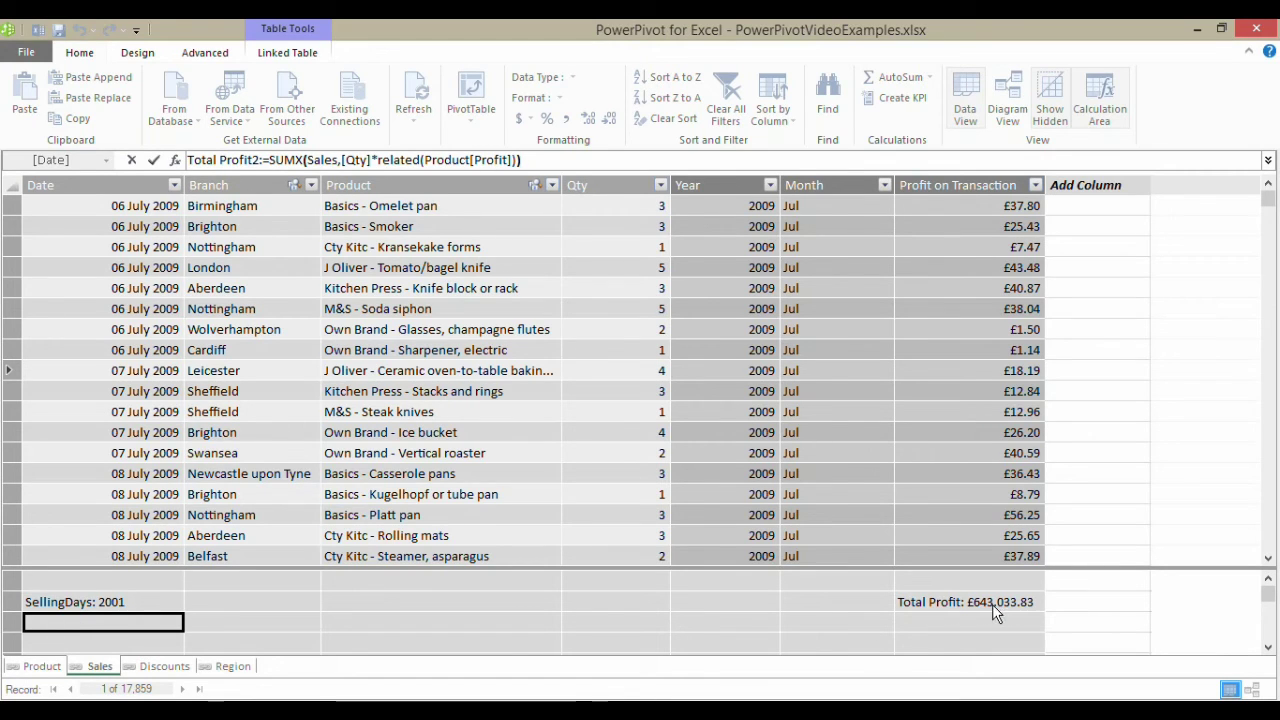
Commit Total Profit2 and format it as £ English (United Kingdom) currency
key(Return)
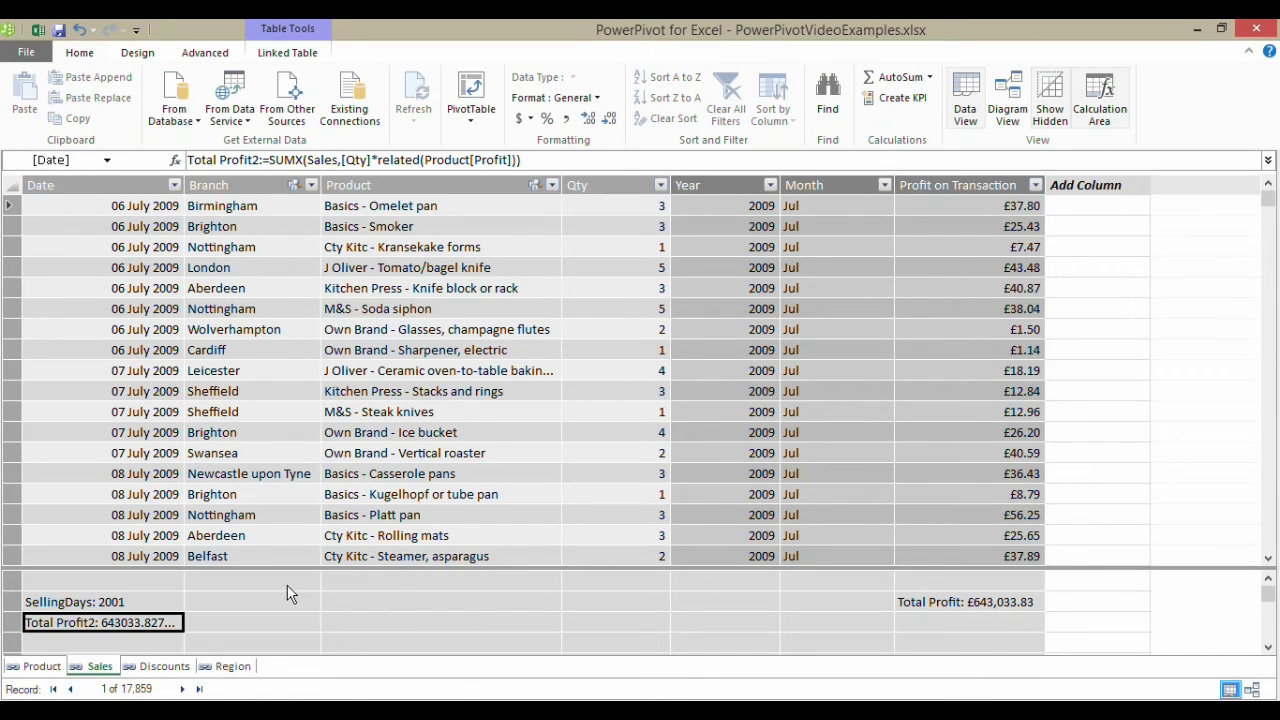
click(530, 118)
click(540, 159)
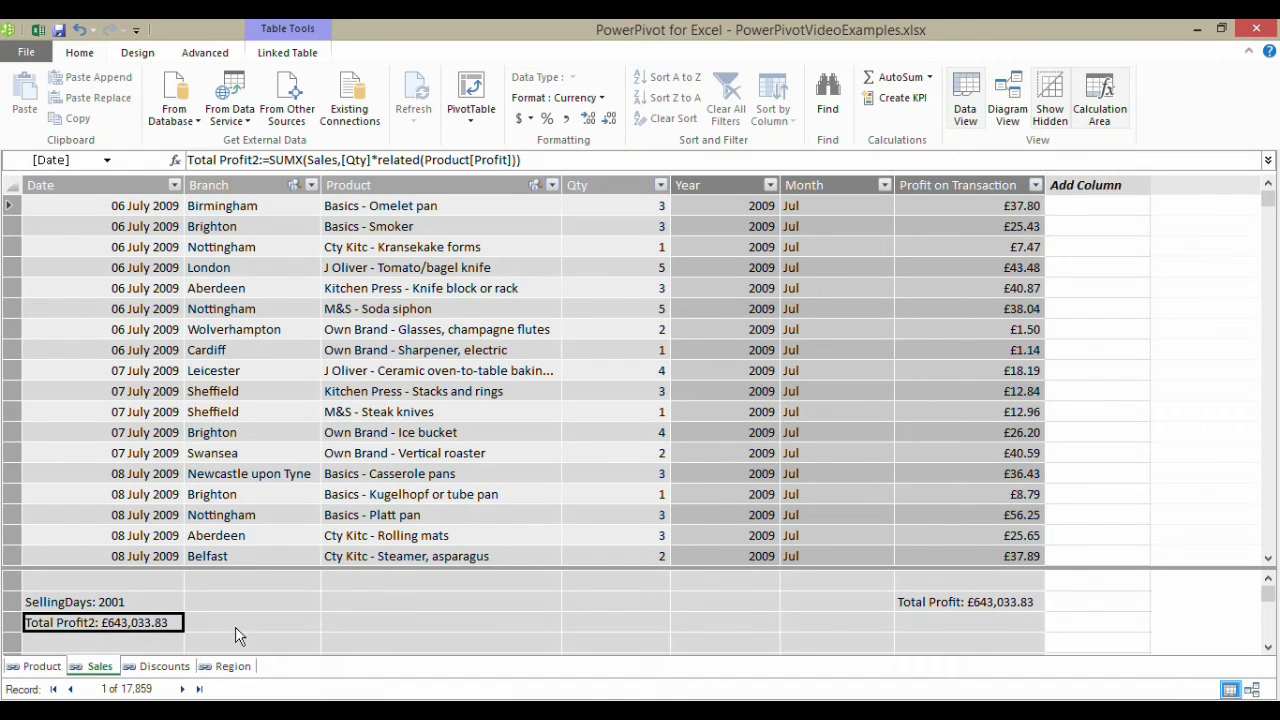
Delete the old Total Profit measure and rename Total Profit2 to 'Total Profit'
click(979, 604)
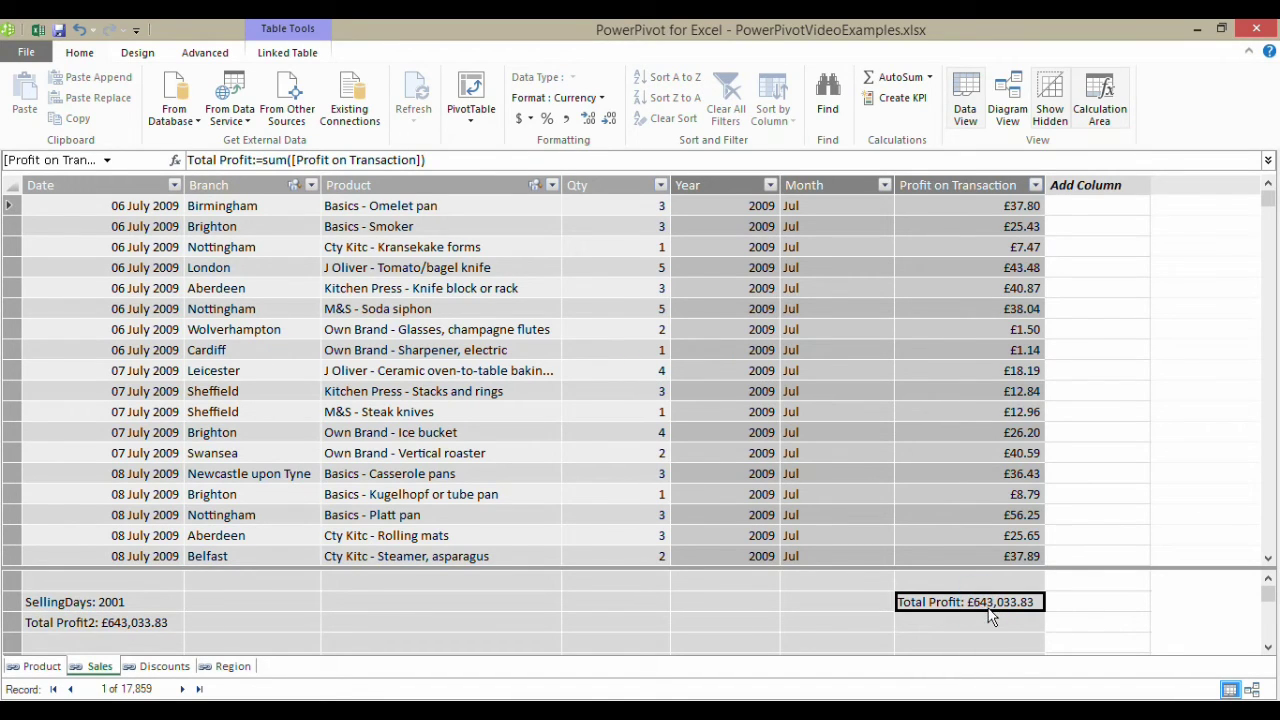
key(Delete)
click(566, 399)
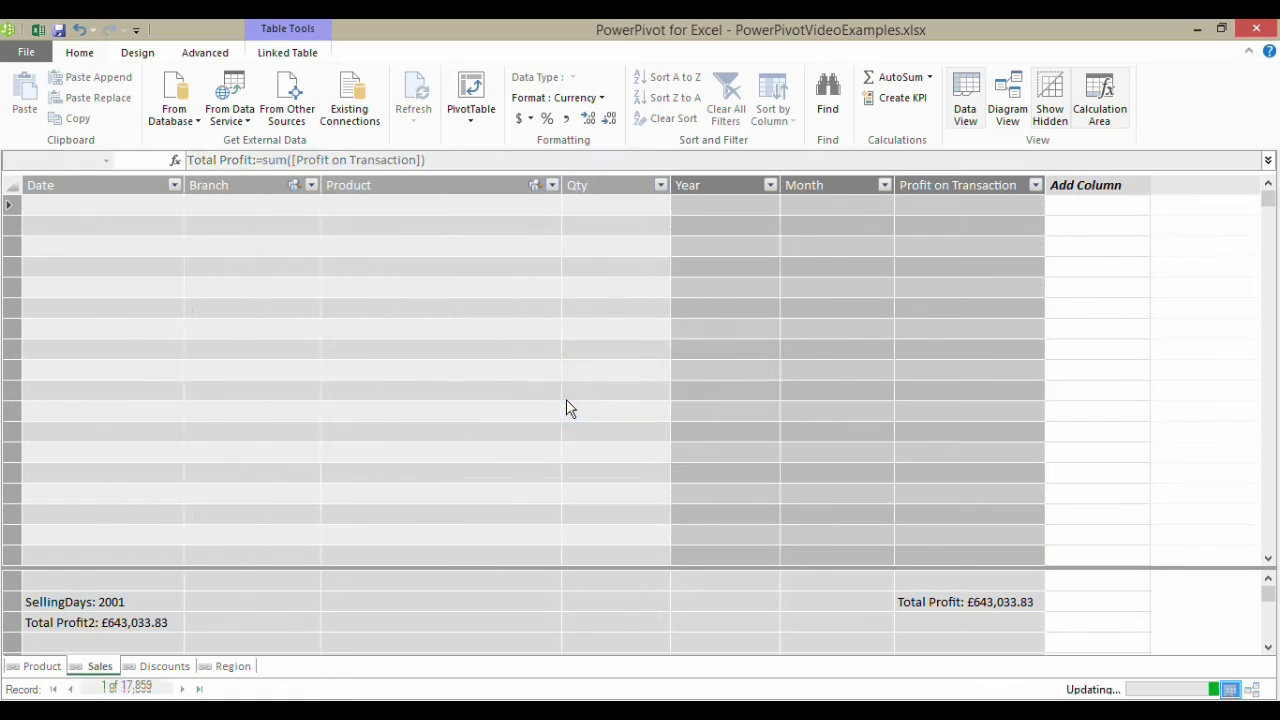
double_click(88, 624)
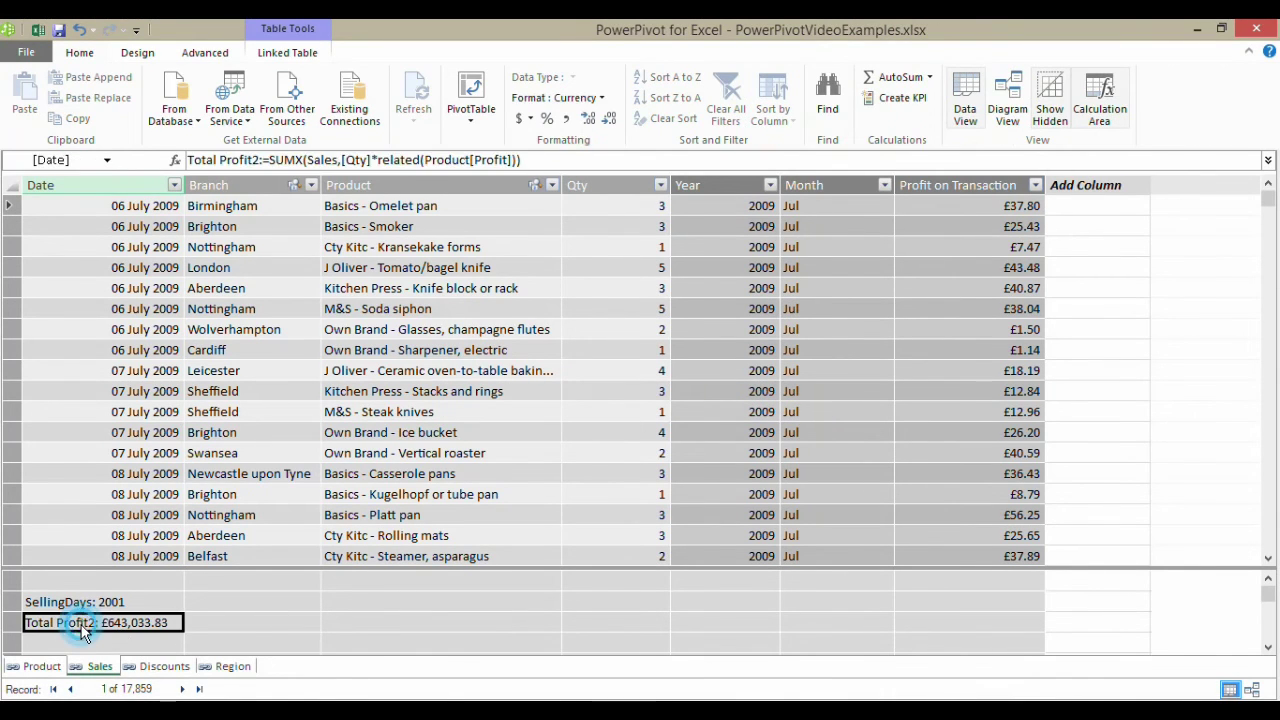
click(262, 160)
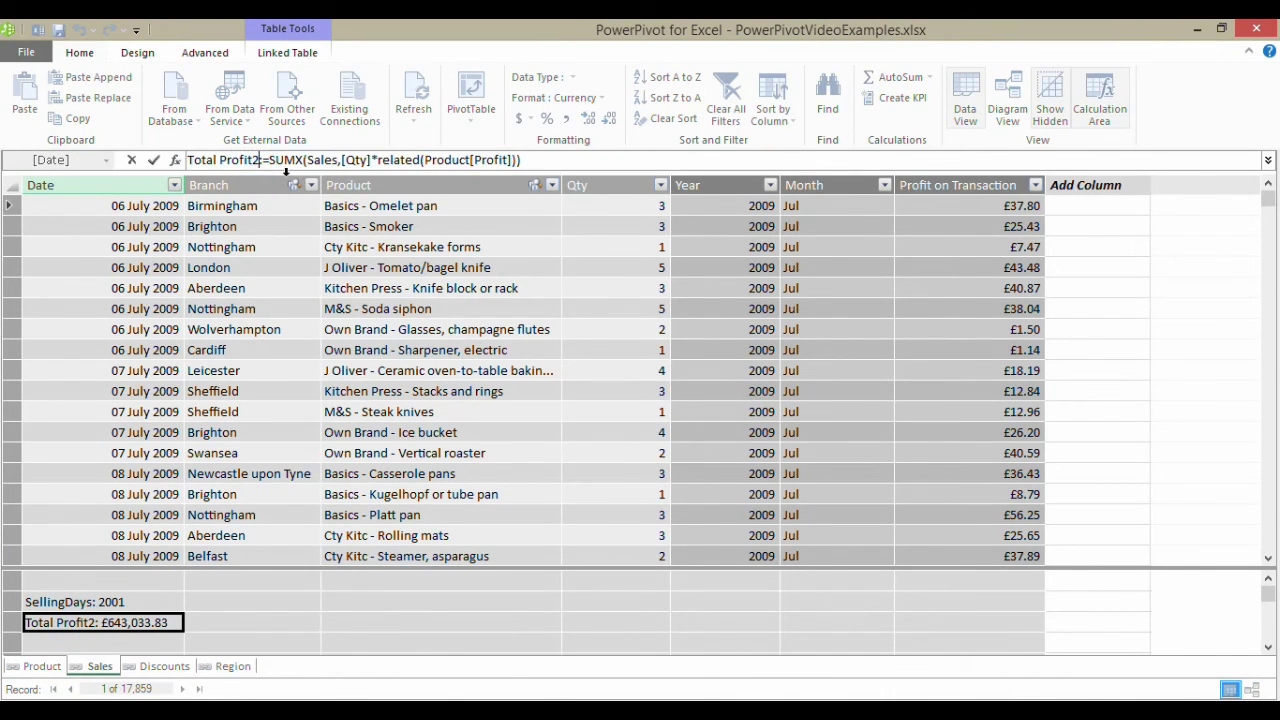
key(BackSpace)
key(Return)
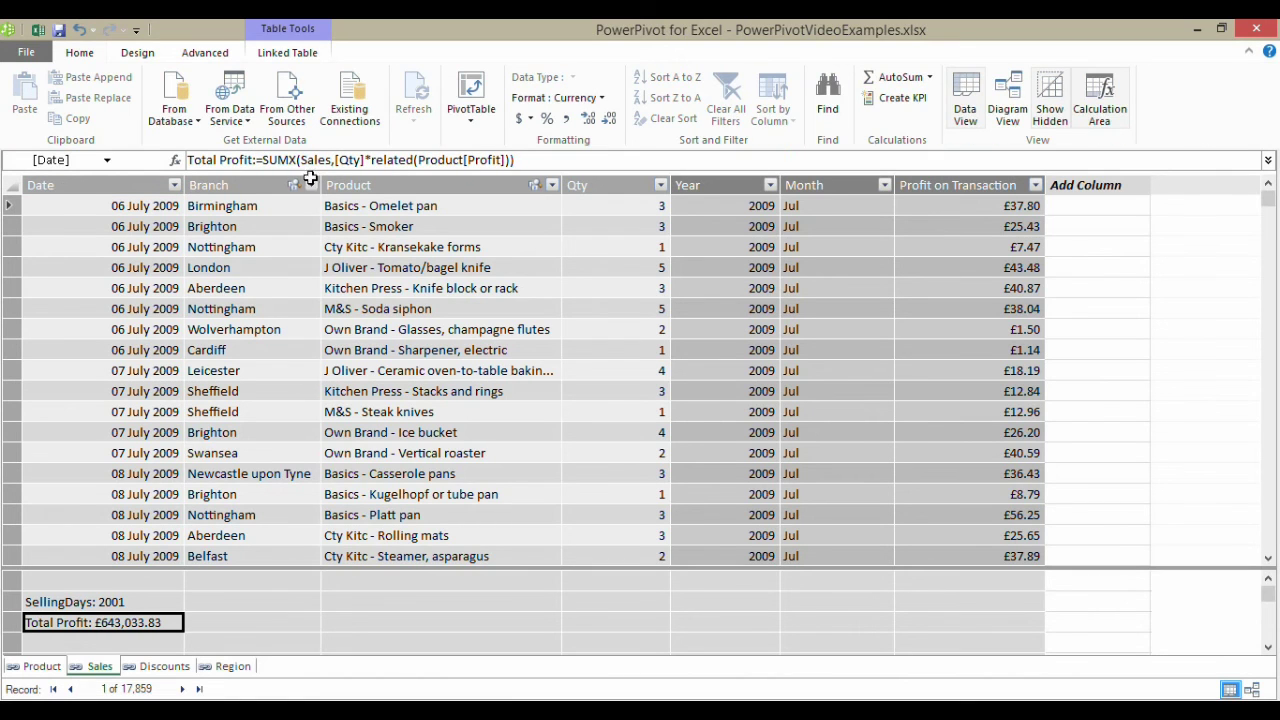
Delete the Profit on Transaction column from the Sales table
click(968, 176)
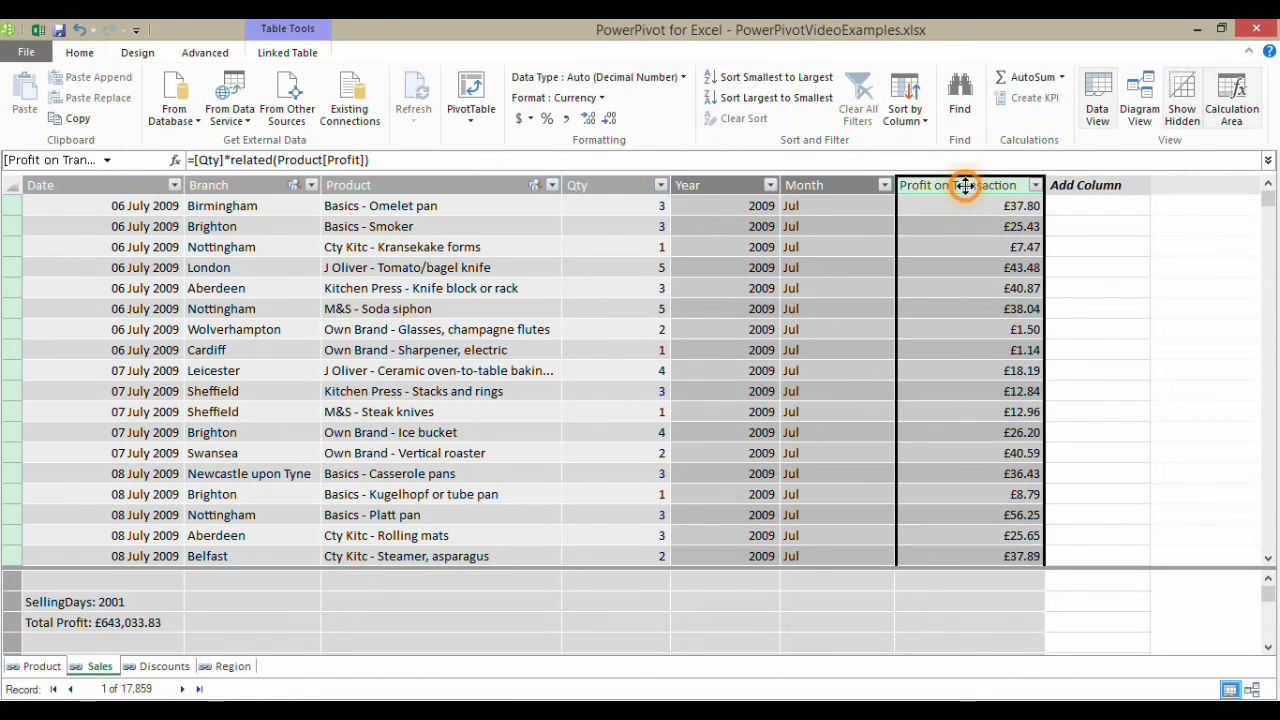
right_click(966, 186)
click(1022, 290)
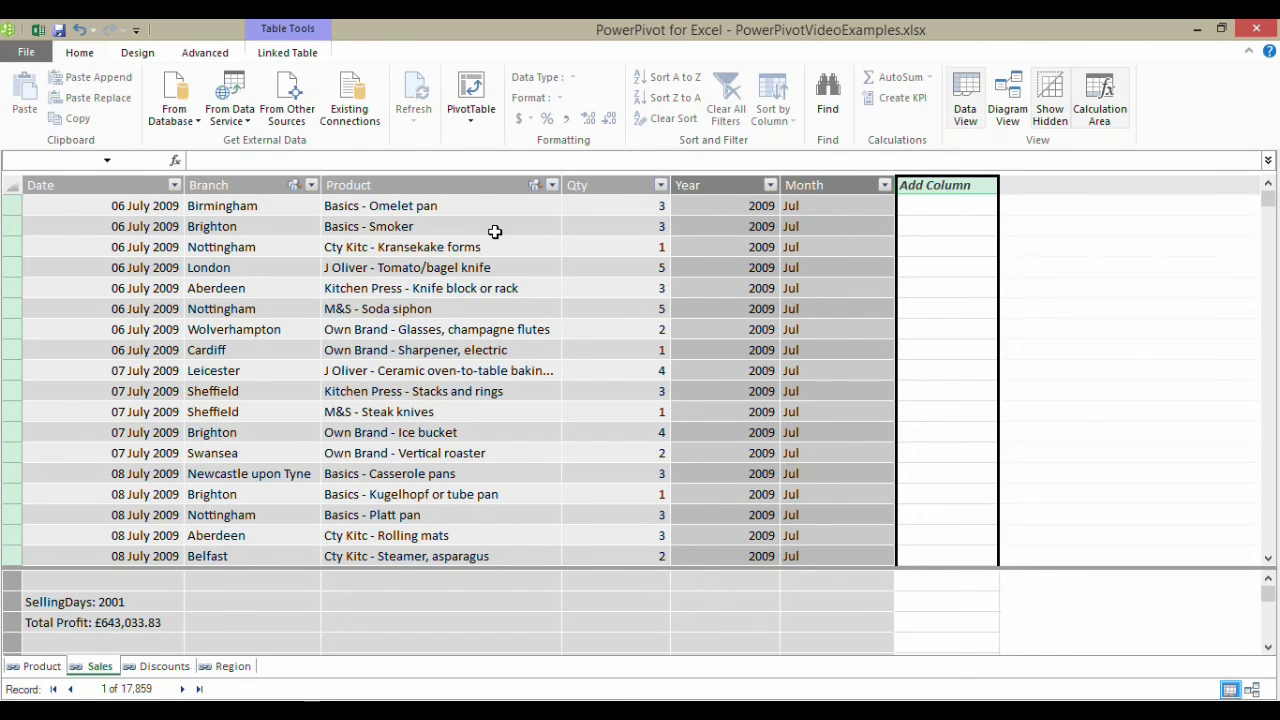
Create a PivotTable on a new worksheet with Region as rows and Total Profit as values
click(474, 95)
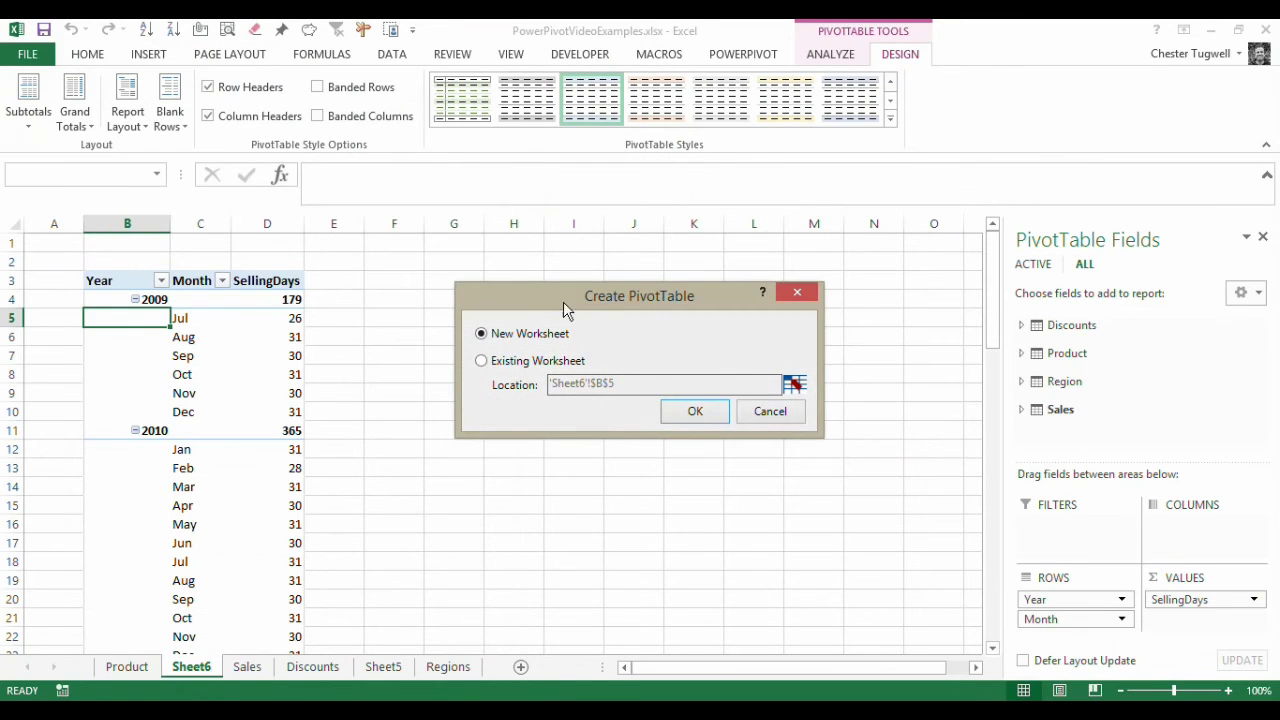
click(700, 411)
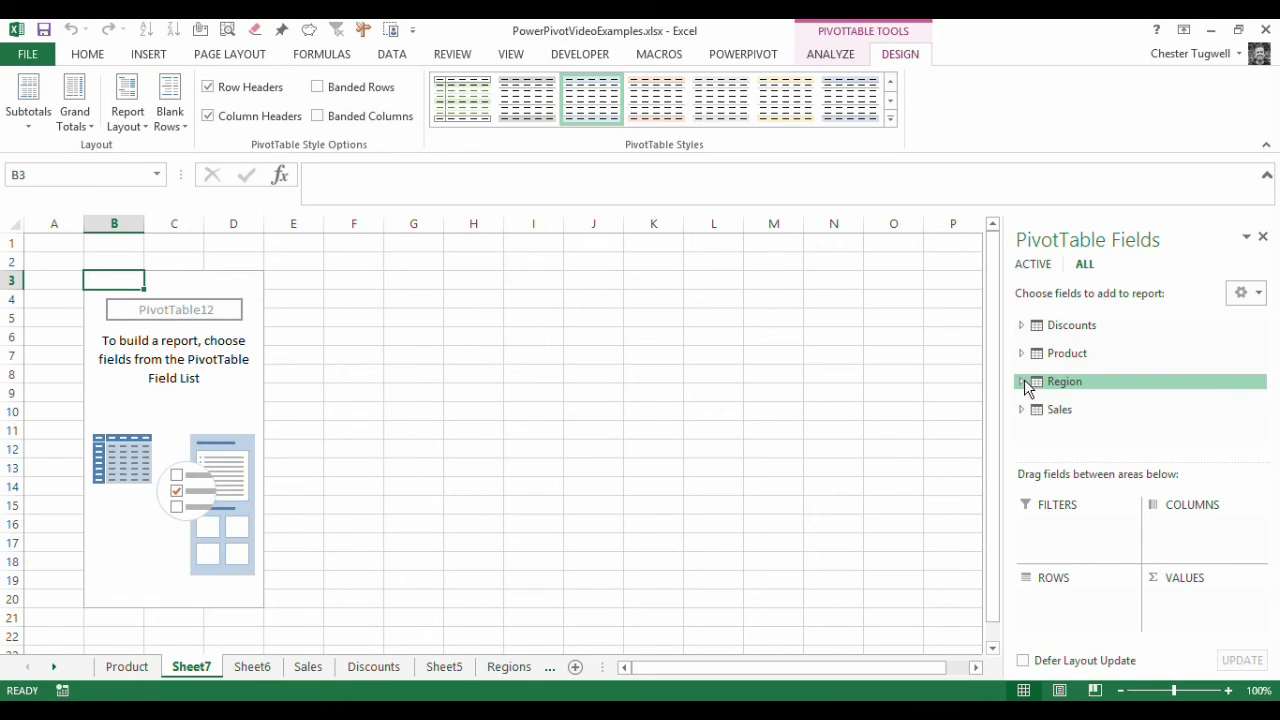
click(1023, 382)
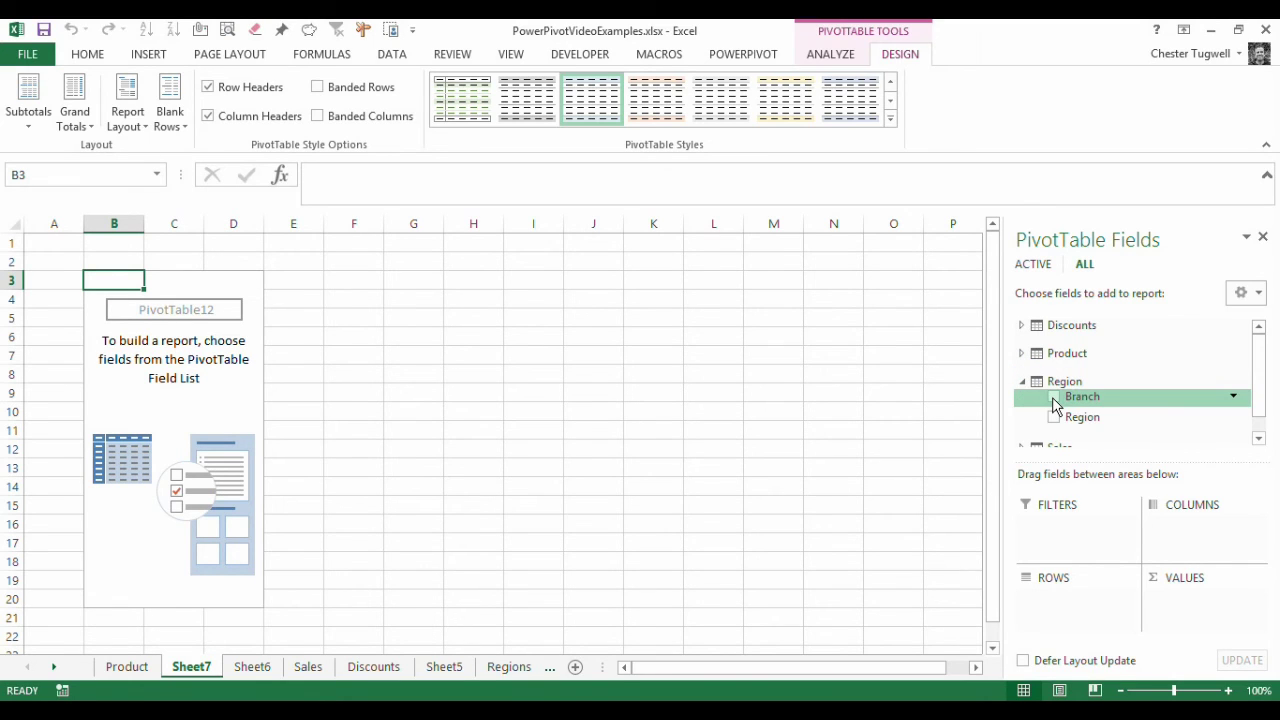
click(1054, 417)
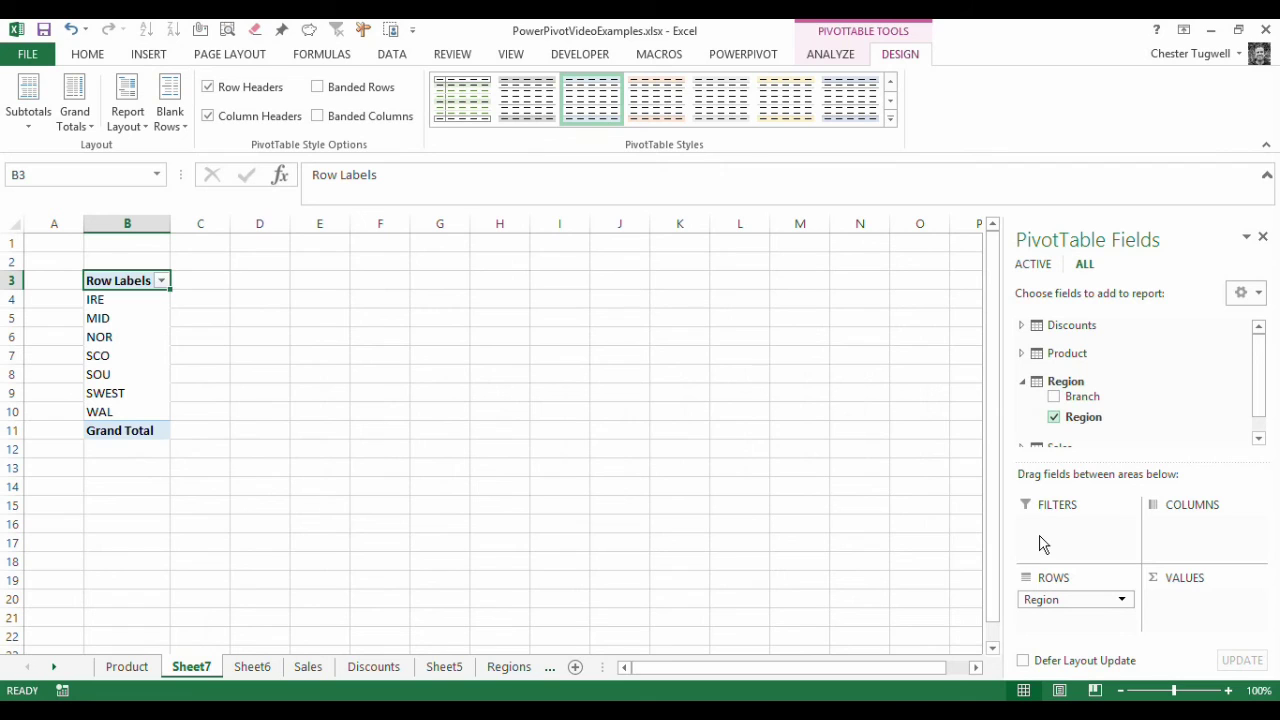
drag(1245, 371, 1259, 409)
click(1021, 428)
drag(1060, 432, 1183, 598)
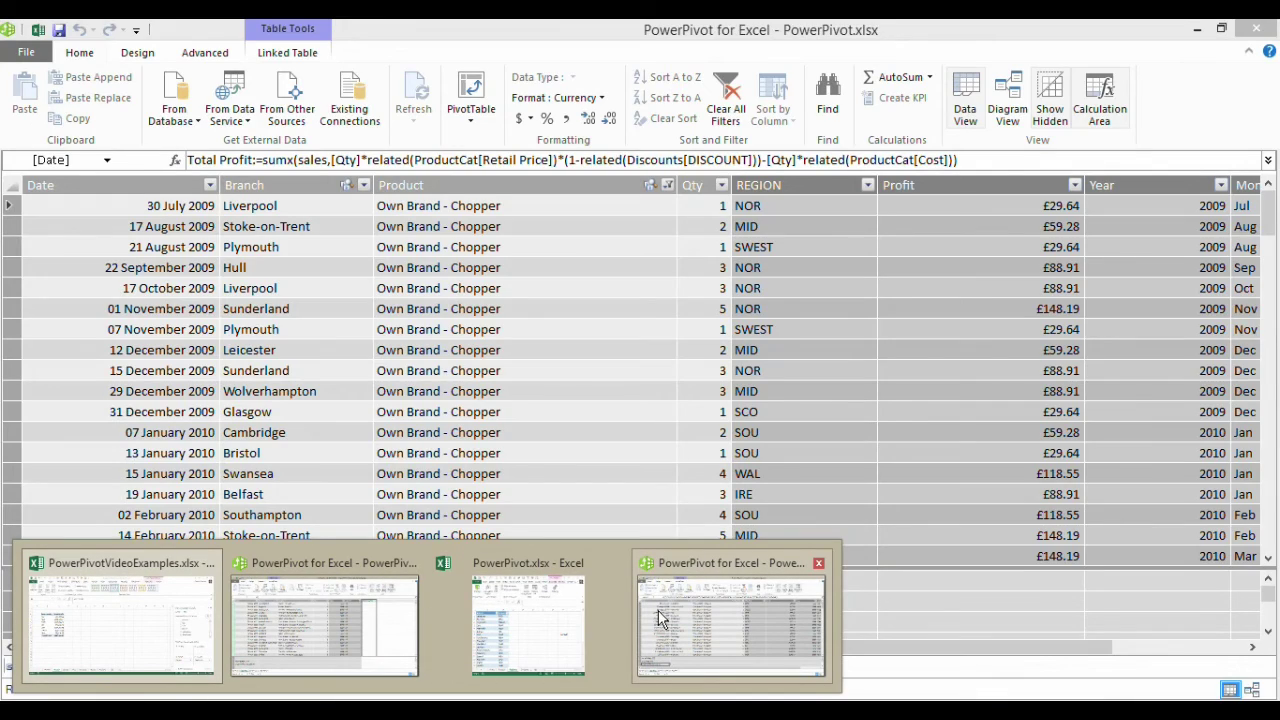
Switch back to the PowerPivotVideoExamples data model and inspect the Total Profit SUMX formula
mouse_move(490, 640)
click(392, 638)
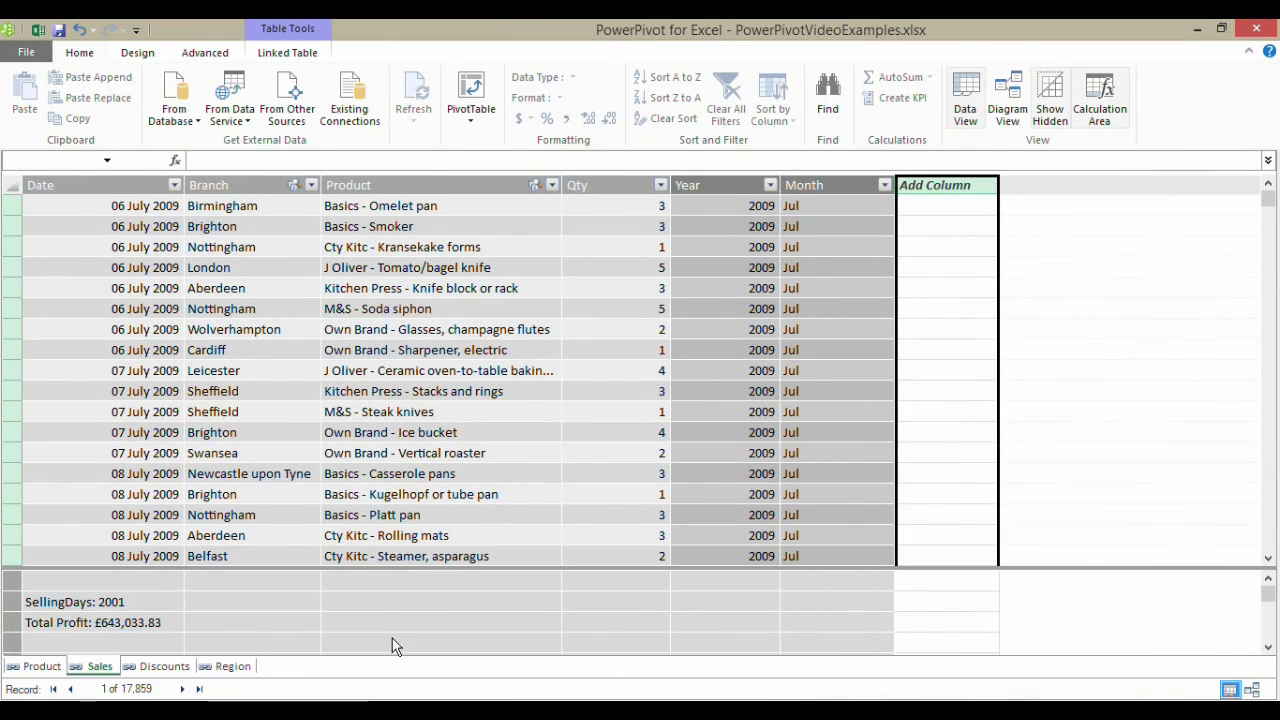
click(110, 624)
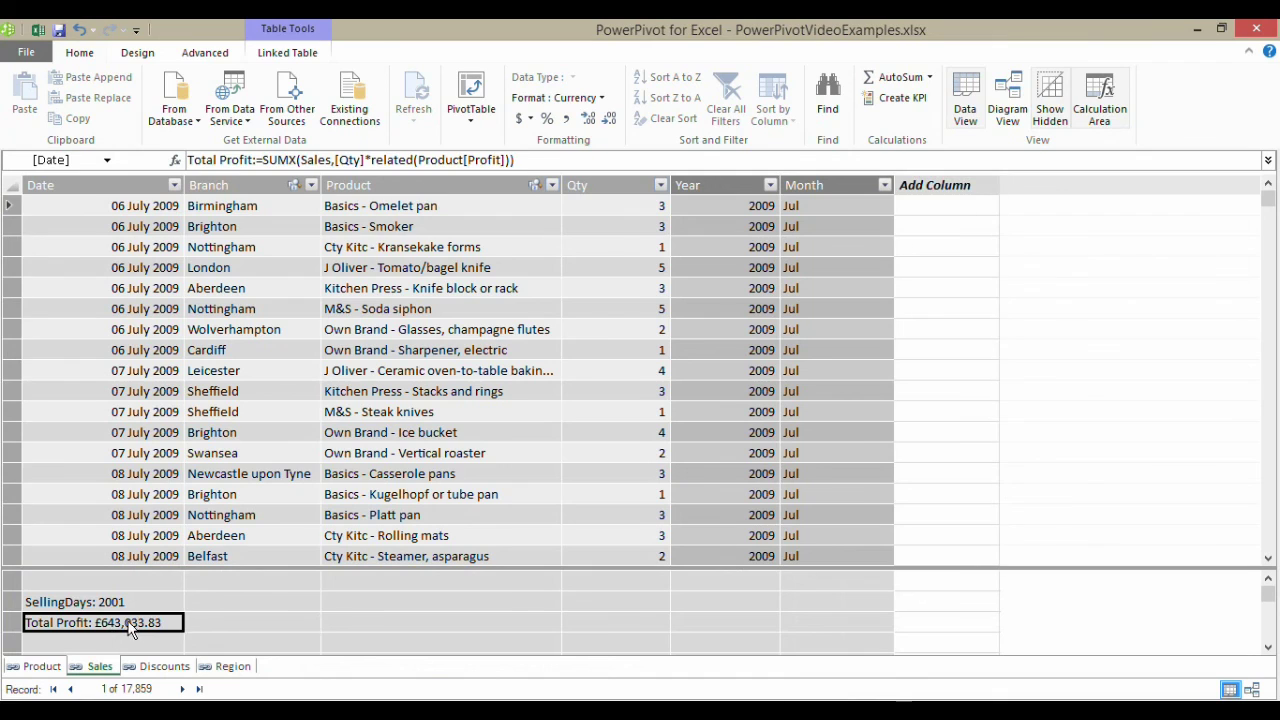